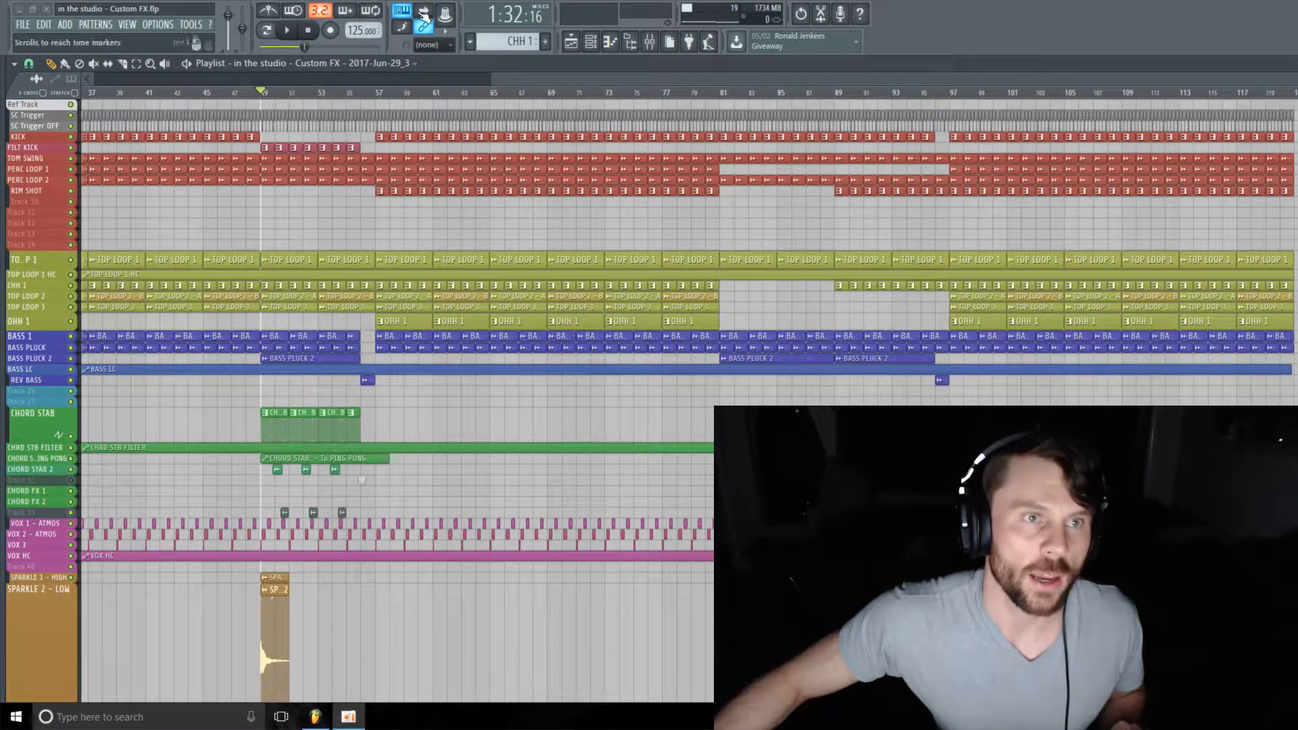
- Play the arrangement from bar 49, stop it, and select bars 49 to about 55 on the playlist timeline
click(292, 31)
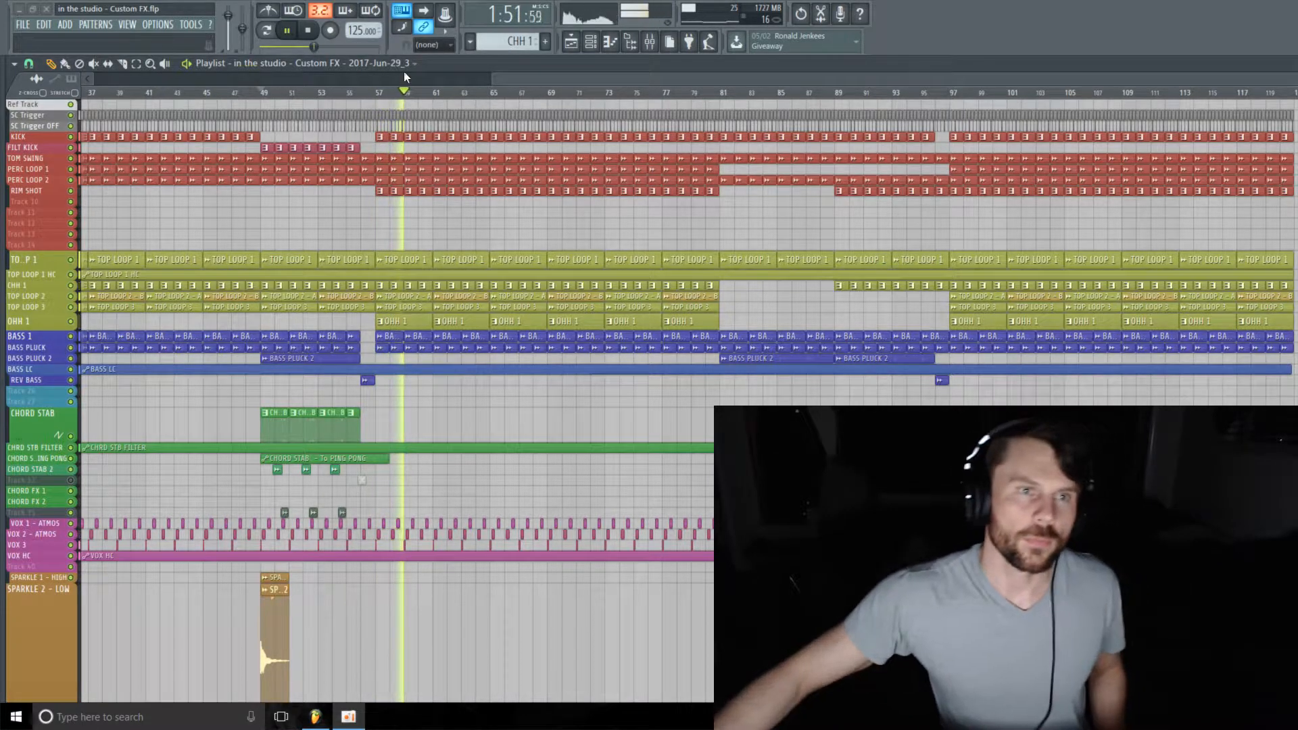
click(307, 31)
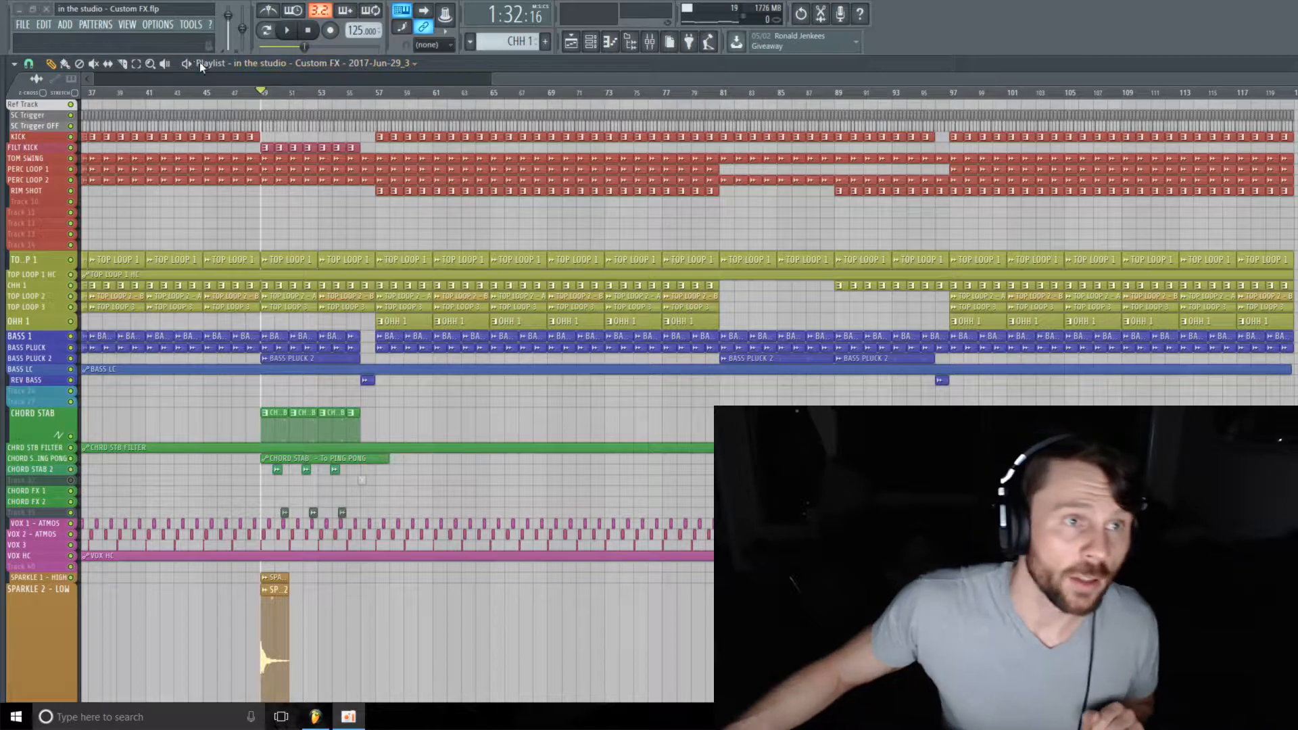
drag(263, 98, 347, 94)
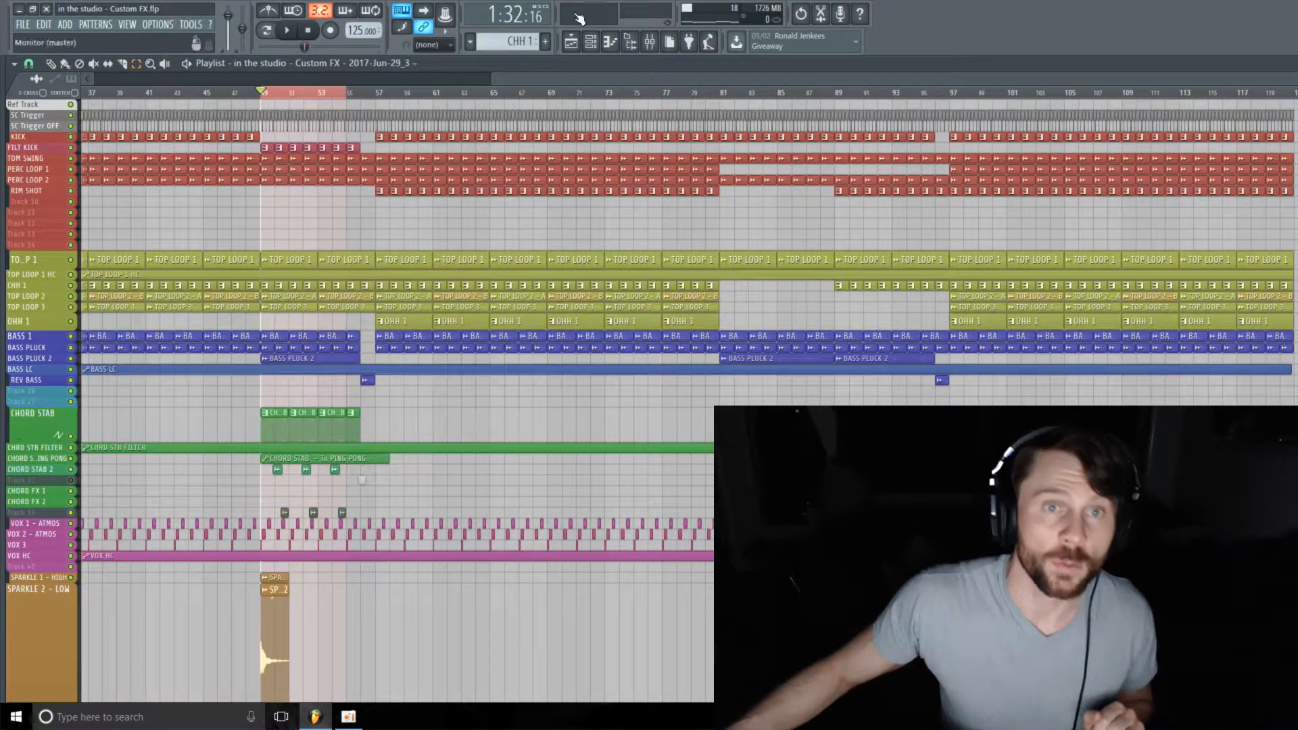
- Open the mixer and load Fruity Parametric EQ 2 into the first effect slot of Insert 103
click(649, 42)
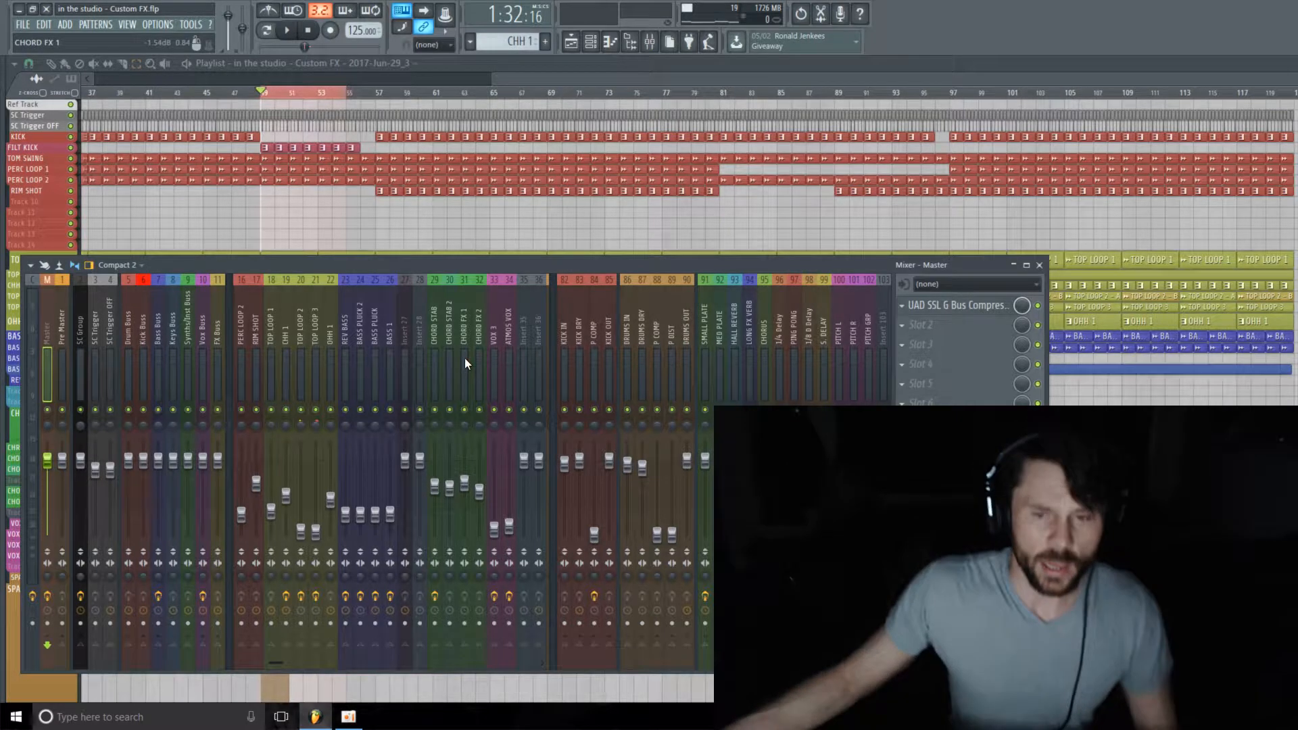
click(436, 336)
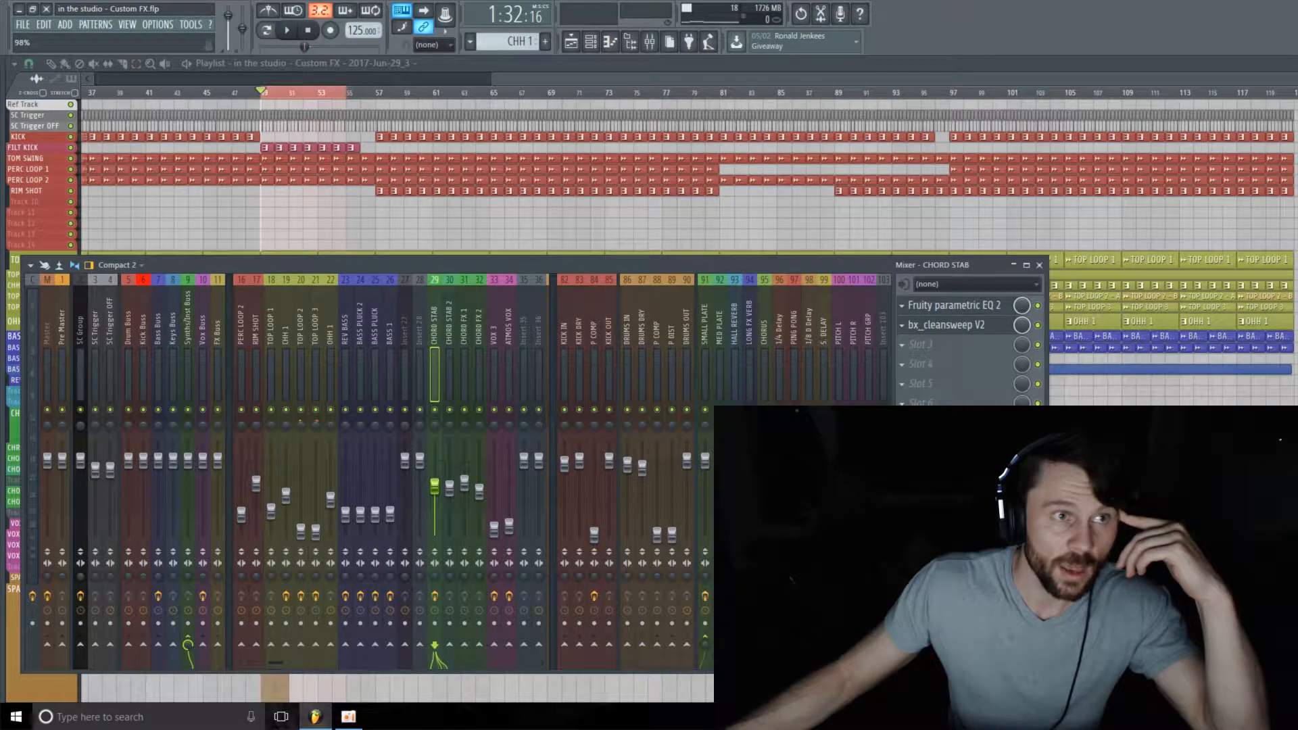
click(885, 328)
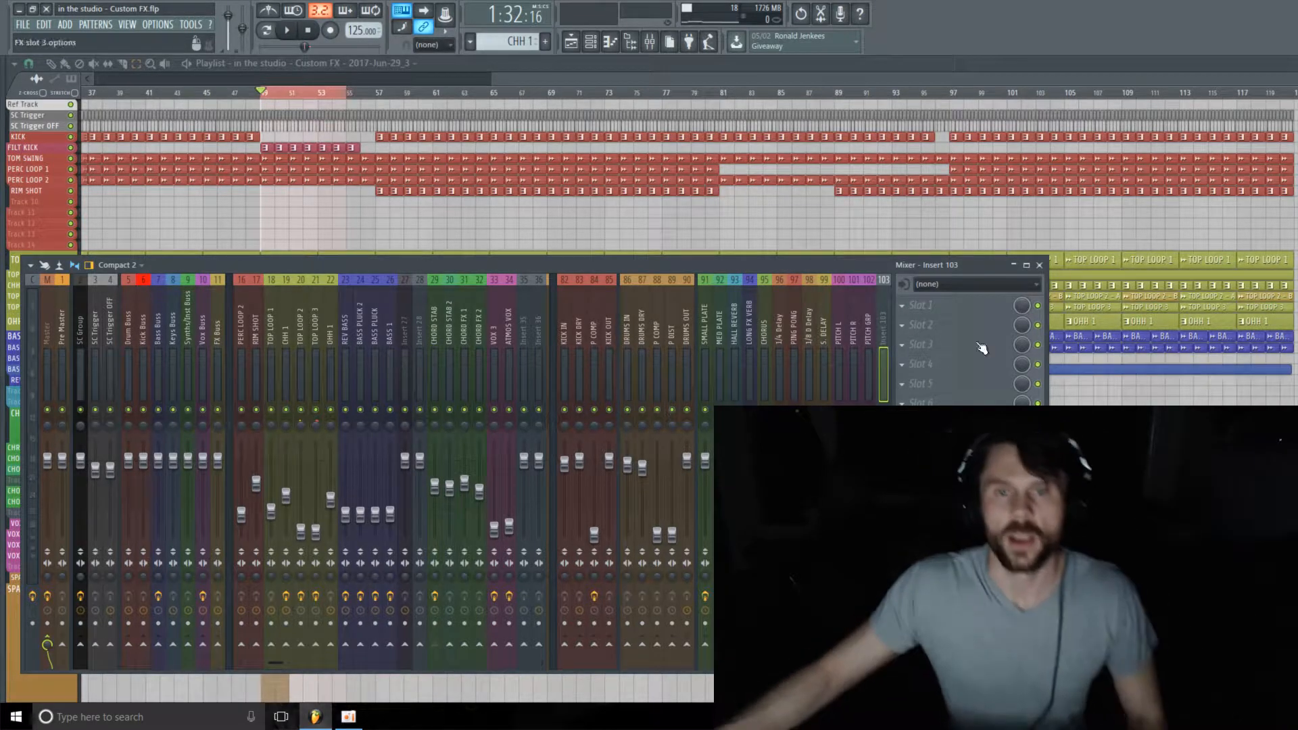
click(969, 315)
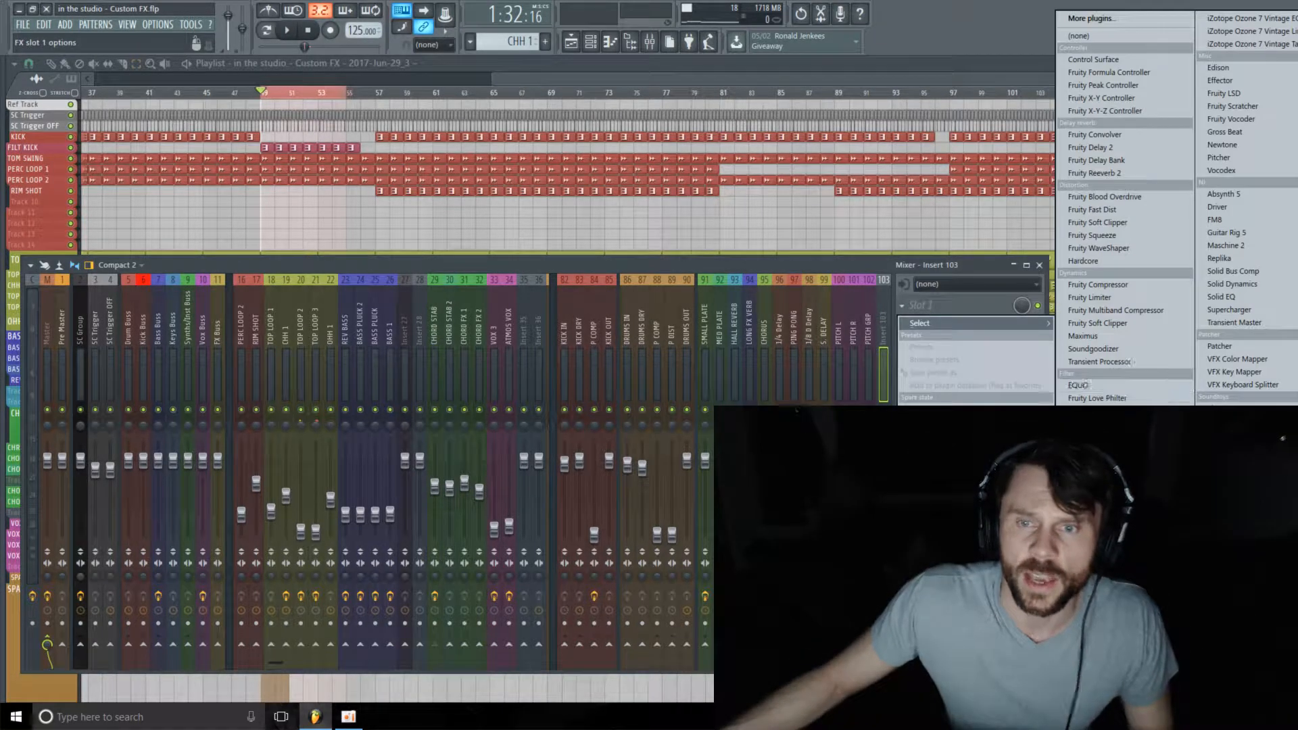
click(1103, 411)
drag(440, 127, 367, 130)
- Apply the DC FX SEND 1 preset to the Insert 103 equalizer and close its window
click(87, 129)
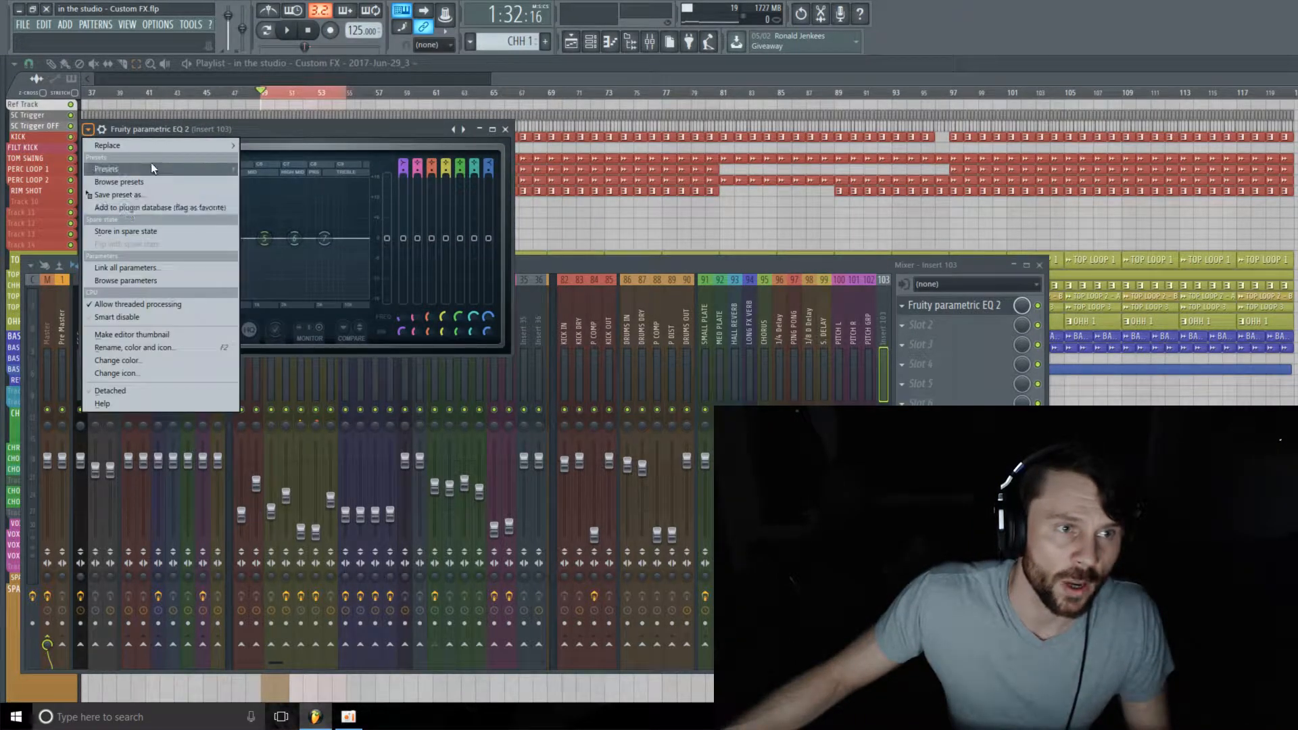
mouse_move(152, 168)
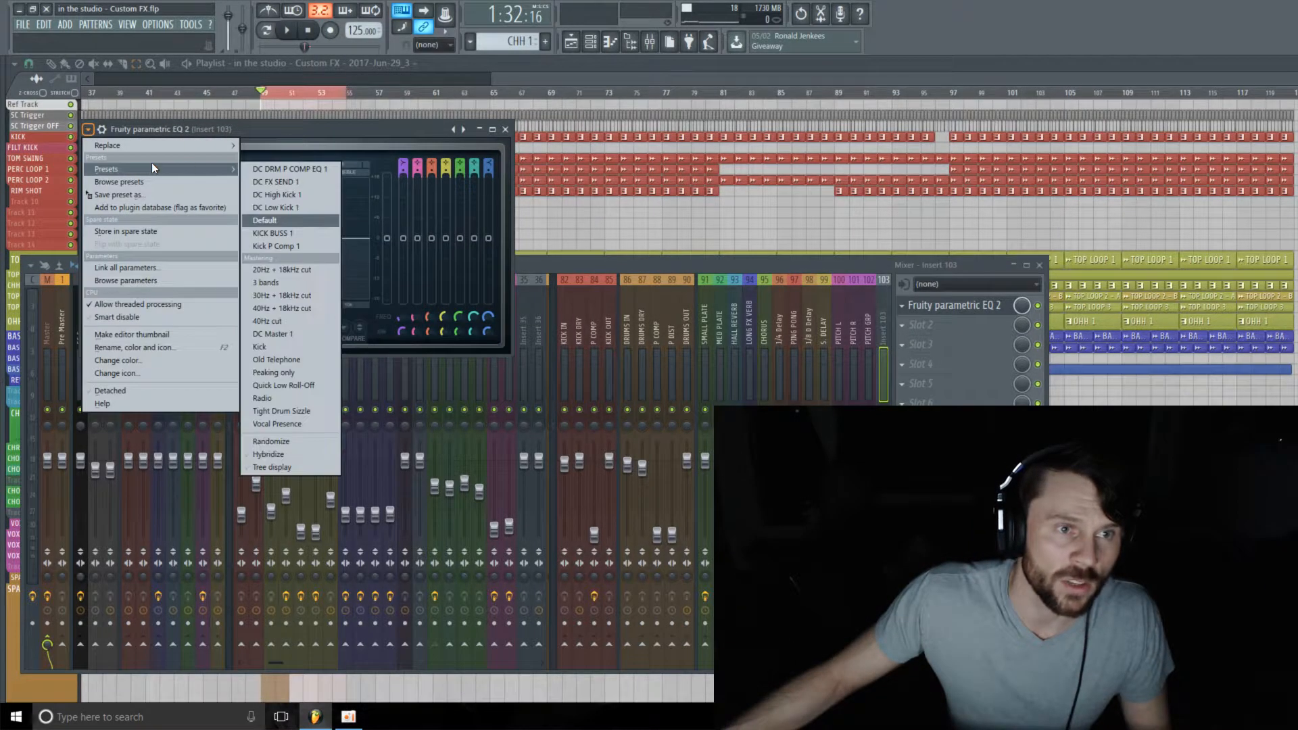
click(294, 182)
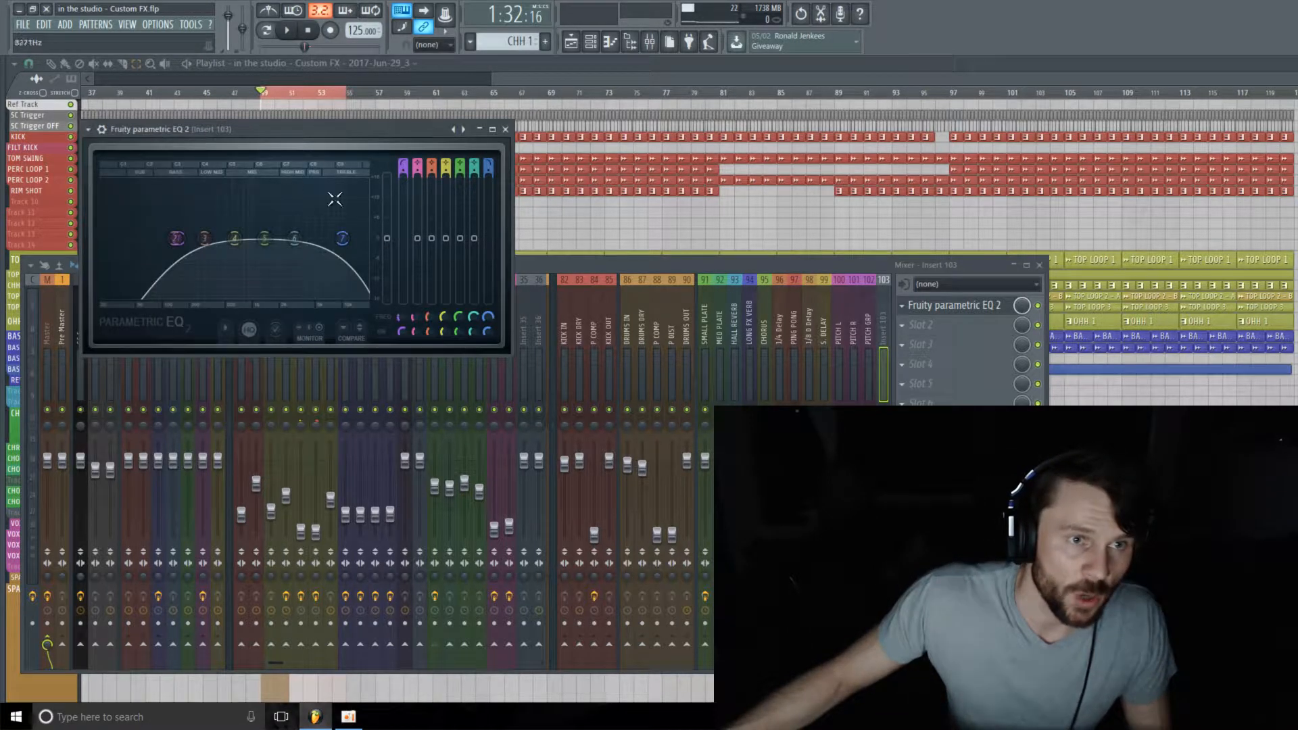
click(505, 129)
- Load ValhallaSpaceModulator into slot 2 of Insert 103 and arrange its window and the mixer so they do not overlap
click(902, 325)
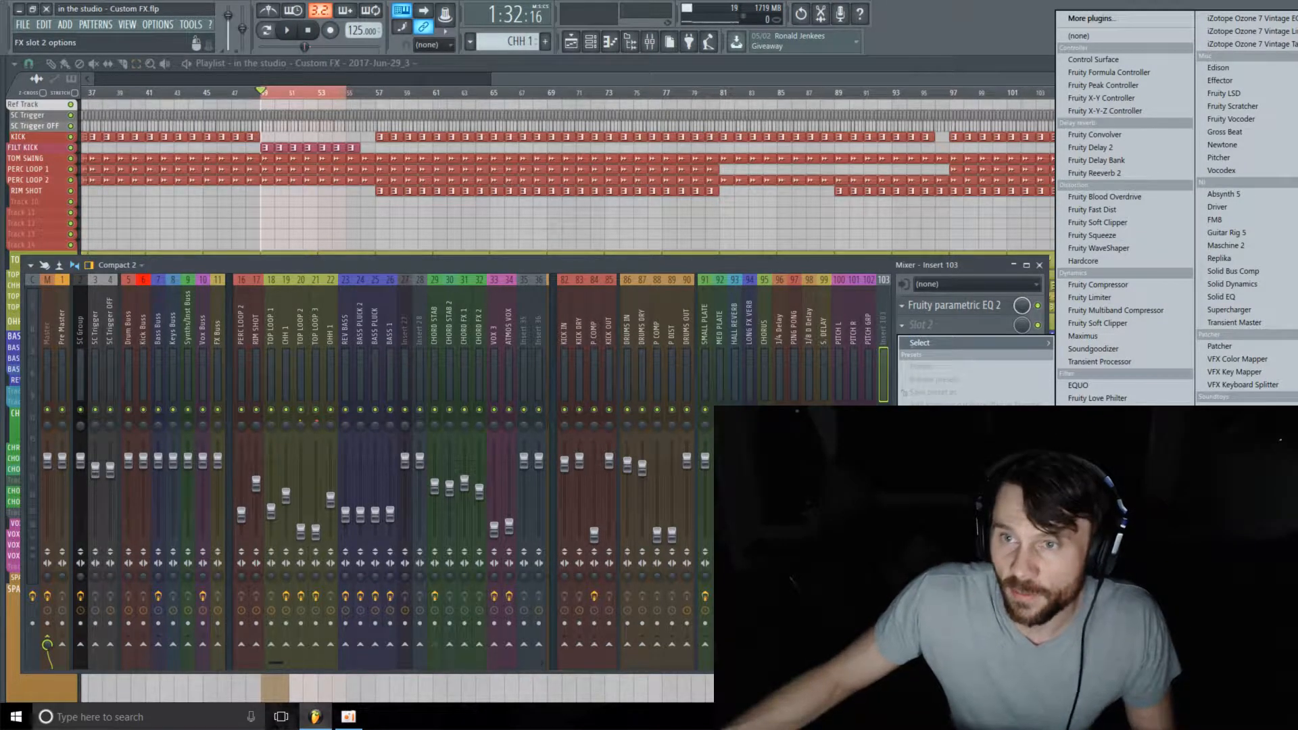
click(1242, 581)
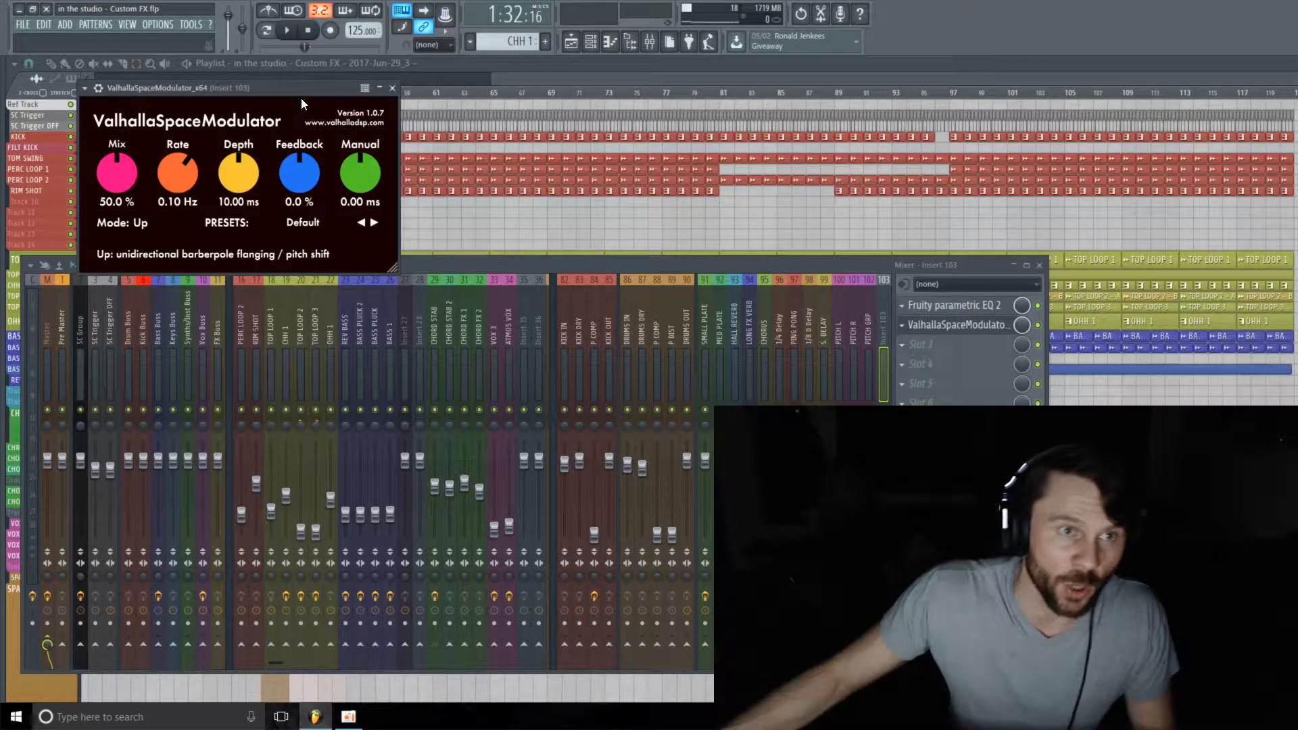
mouse_move(308, 91)
mouse_down()
mouse_move(285, 84)
mouse_move(296, 77)
mouse_up()
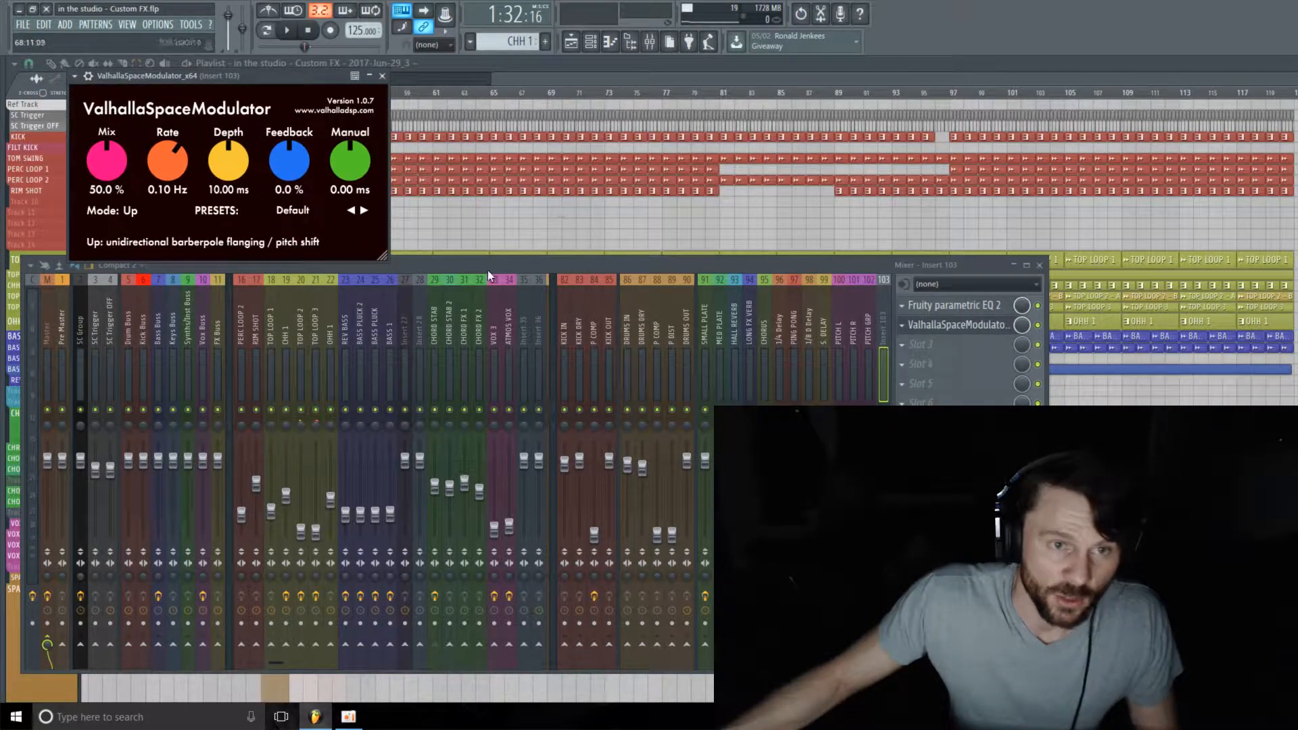
drag(488, 268, 529, 287)
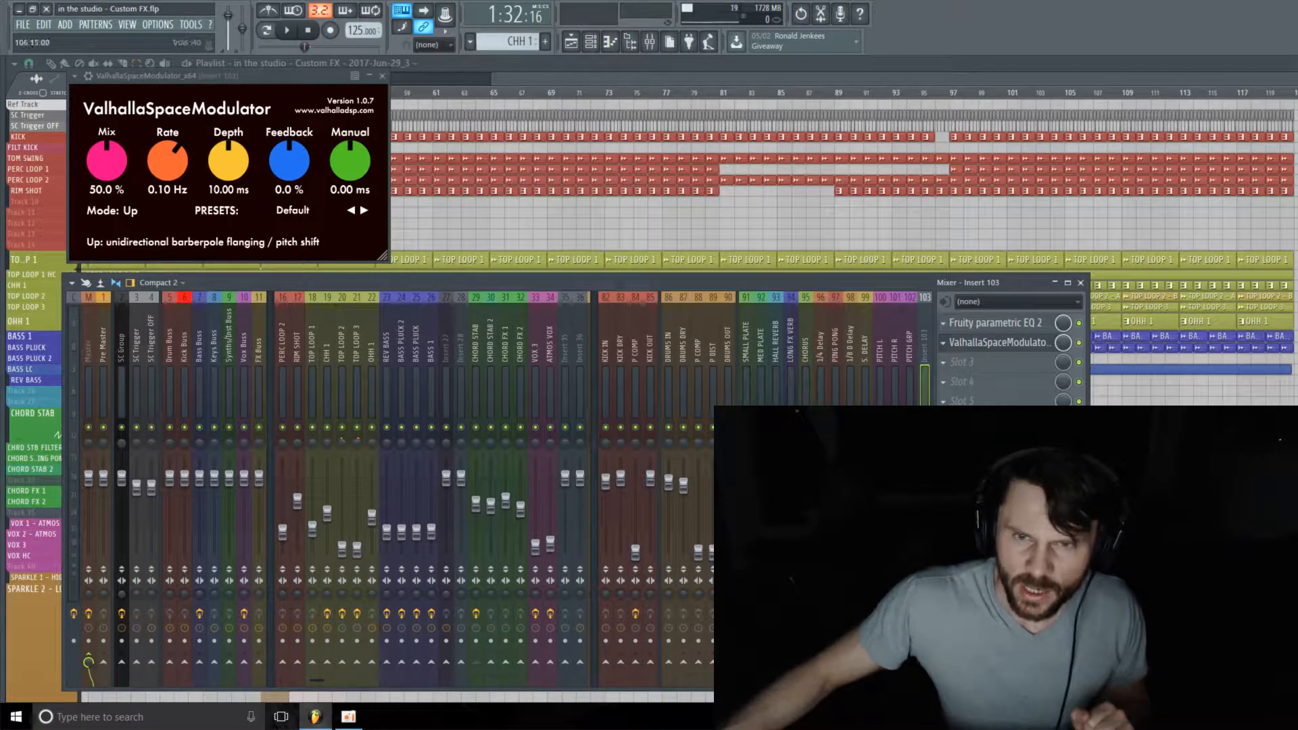
click(981, 368)
mouse_move(984, 380)
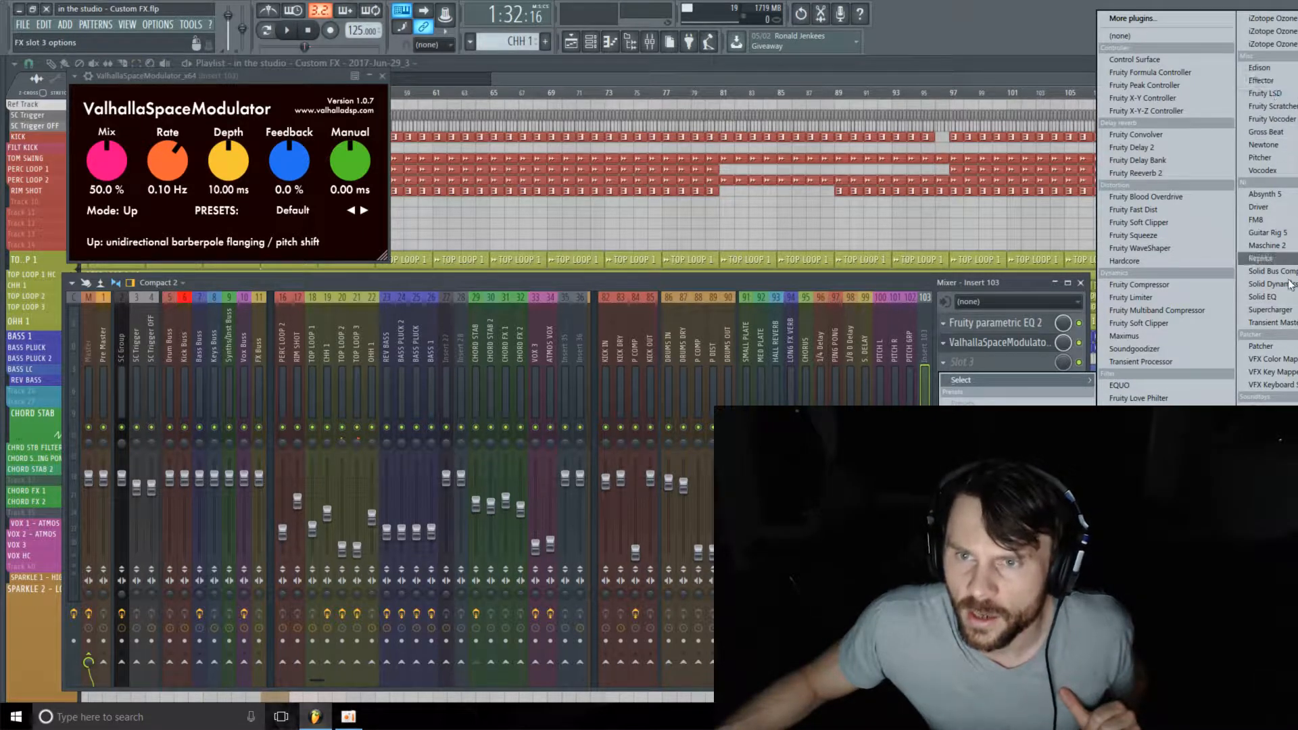
click(1260, 346)
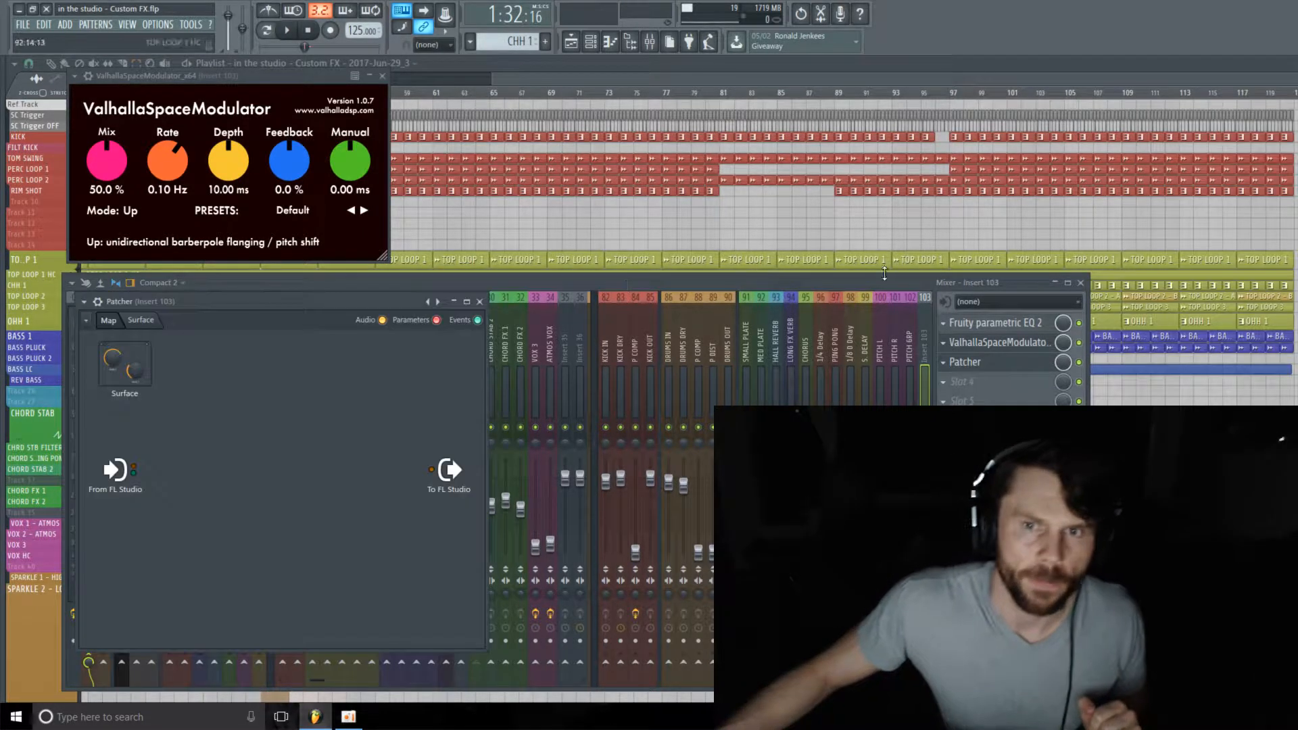
click(83, 302)
mouse_move(108, 342)
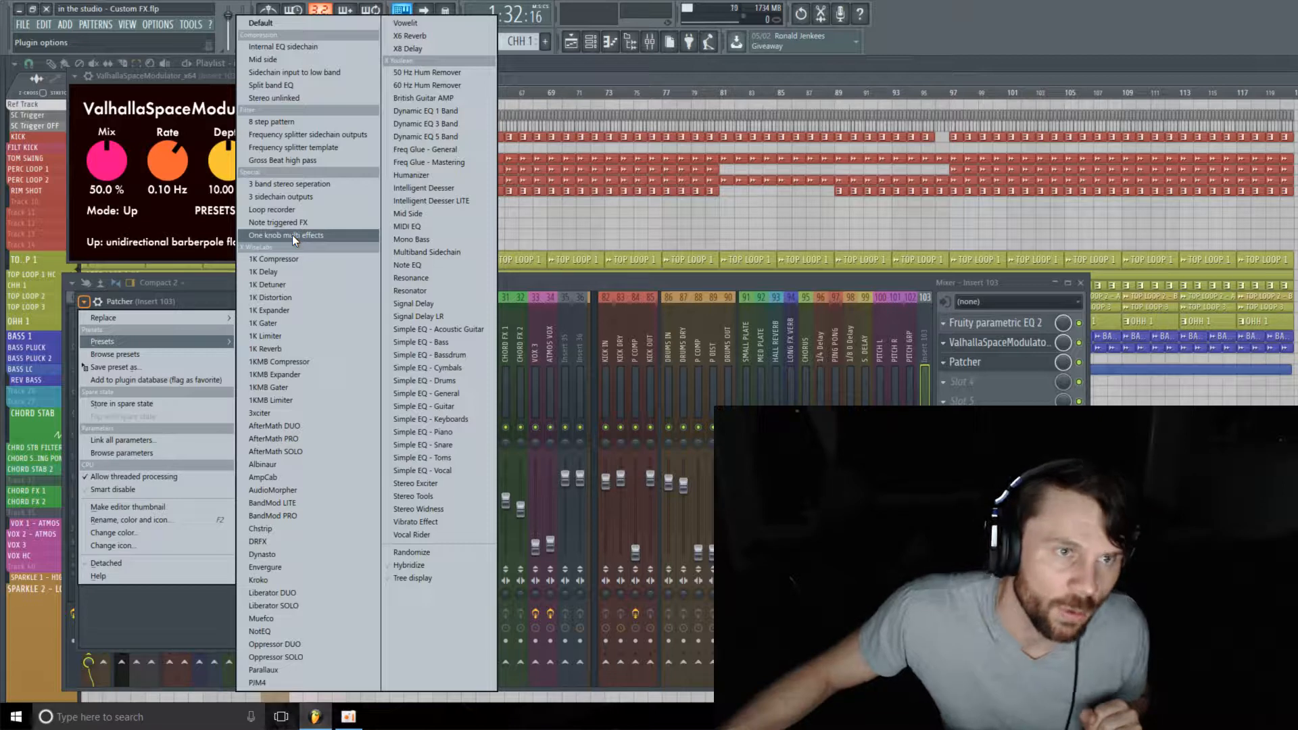
click(204, 280)
click(950, 382)
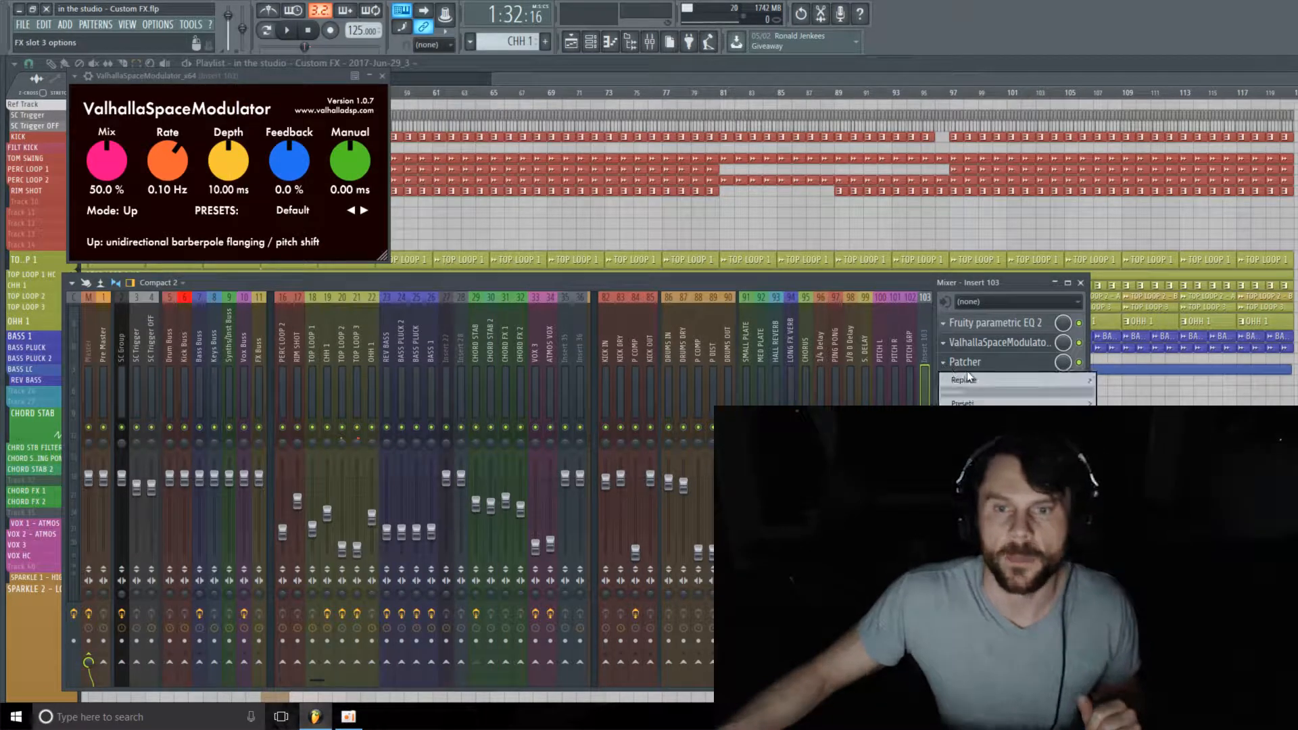
mouse_move(980, 379)
click(1182, 40)
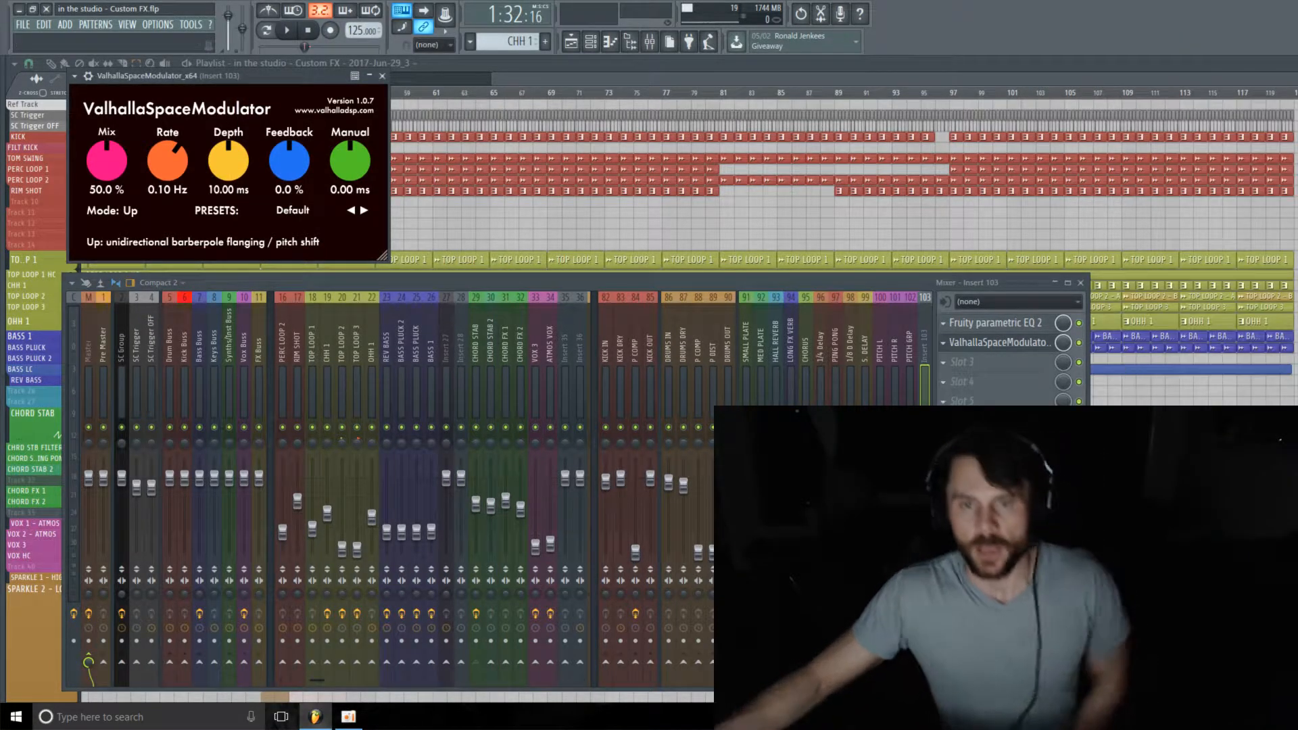
- Load UAD Oxide Tape into slot 3 of Insert 103 and place its window below ValhallaSpaceModulator
click(991, 362)
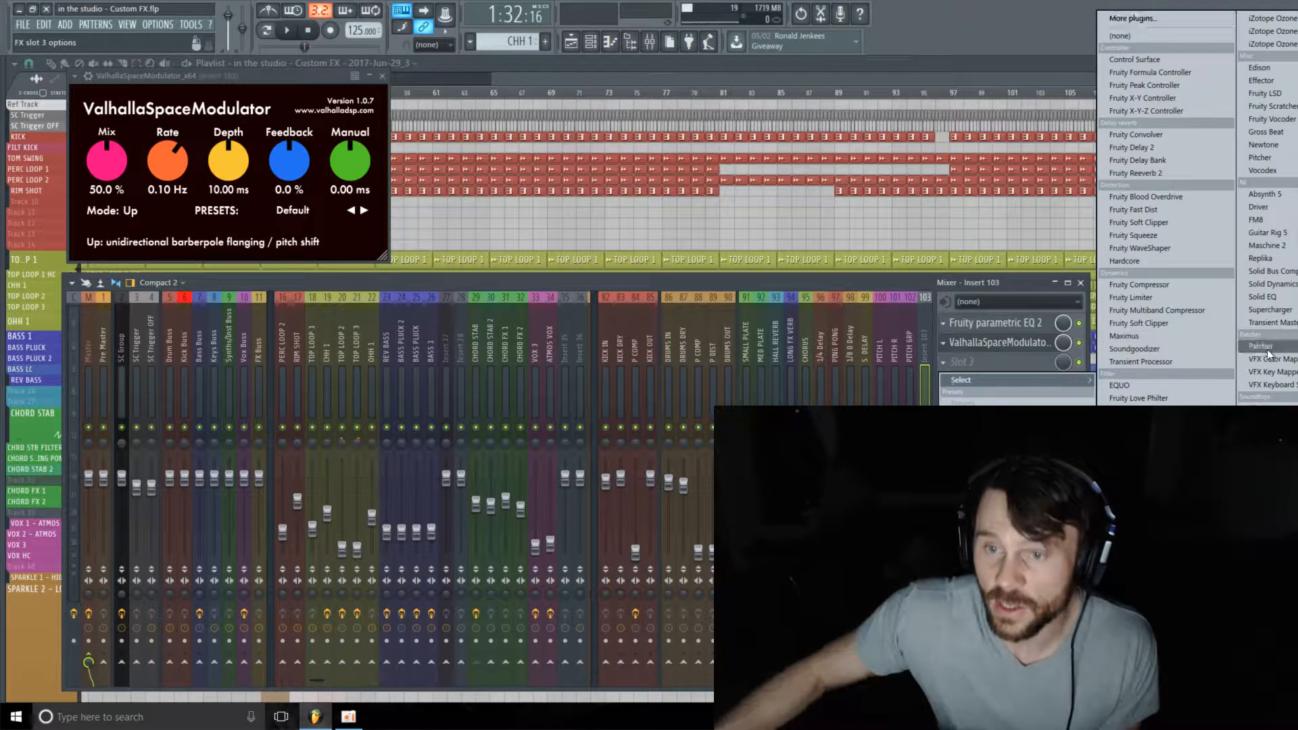
click(1267, 575)
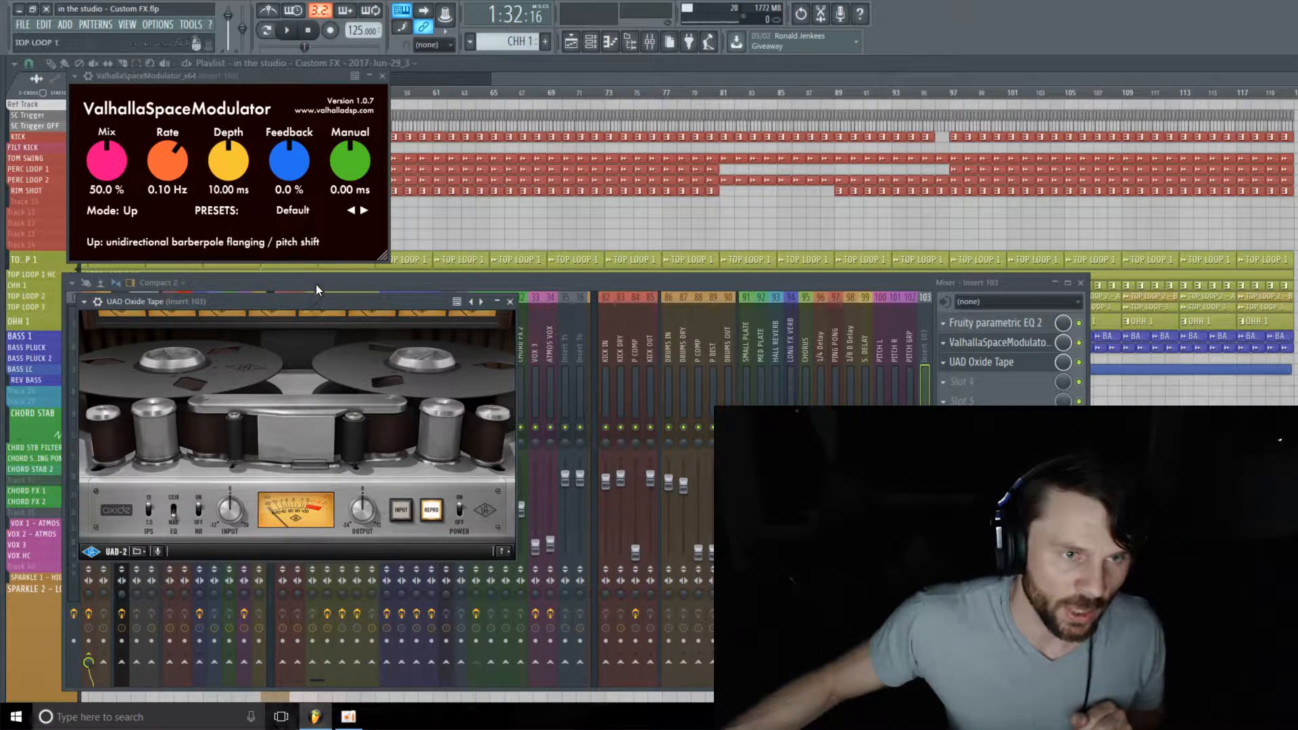
drag(310, 303, 301, 285)
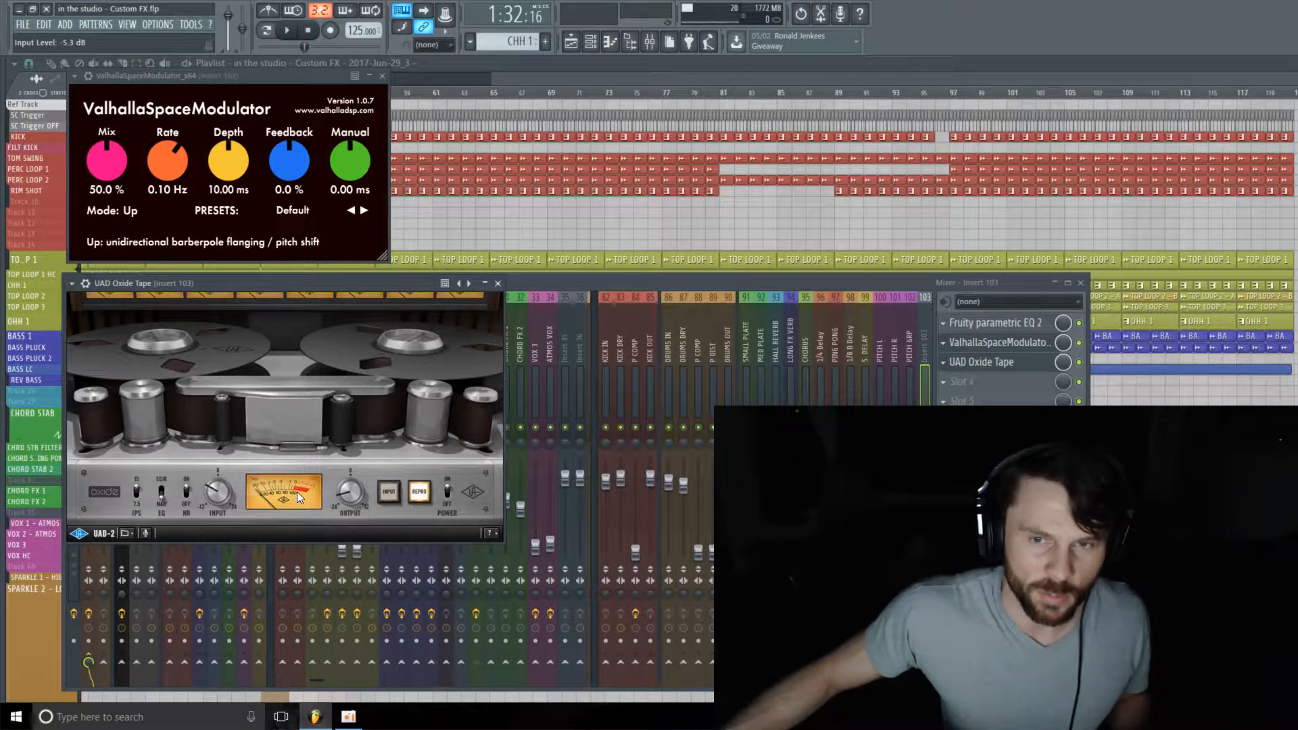
- Start playback, set the UAD Oxide Tape input level to about 20.9 dB, and move its window off the mixer channels
key(space)
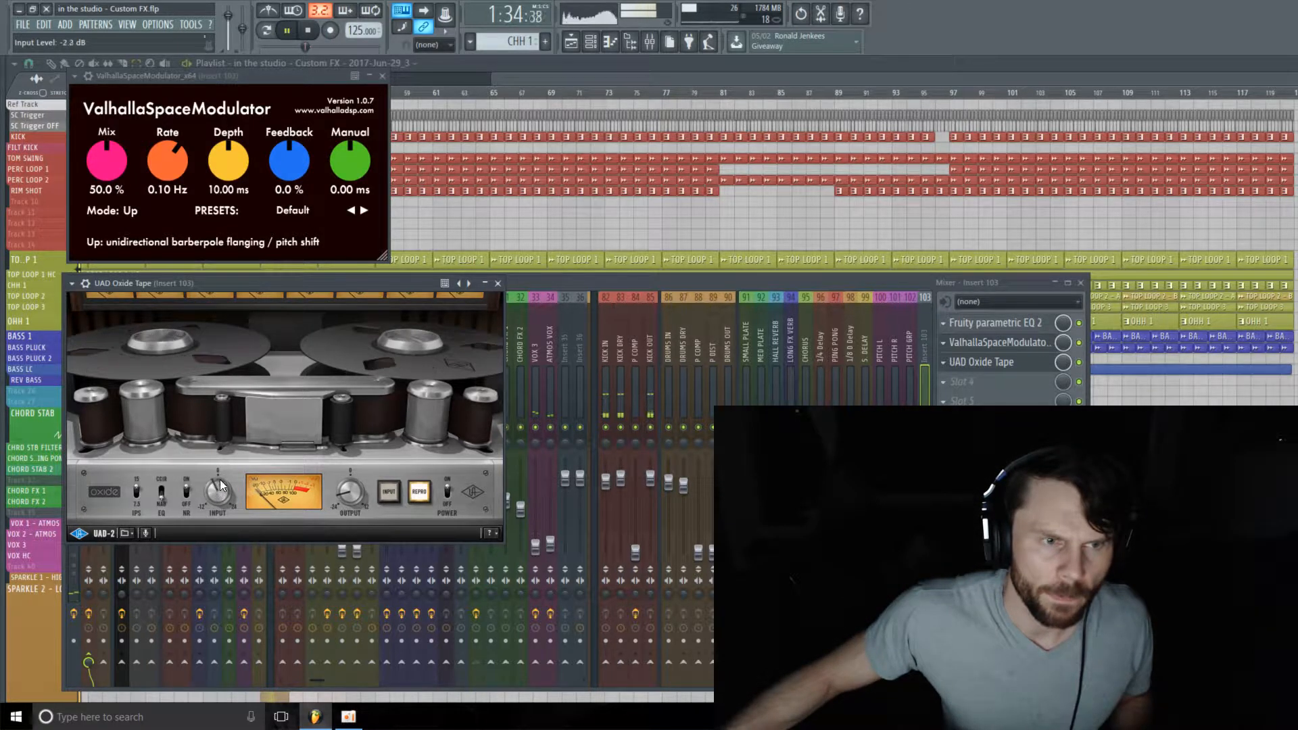
drag(221, 480, 242, 432)
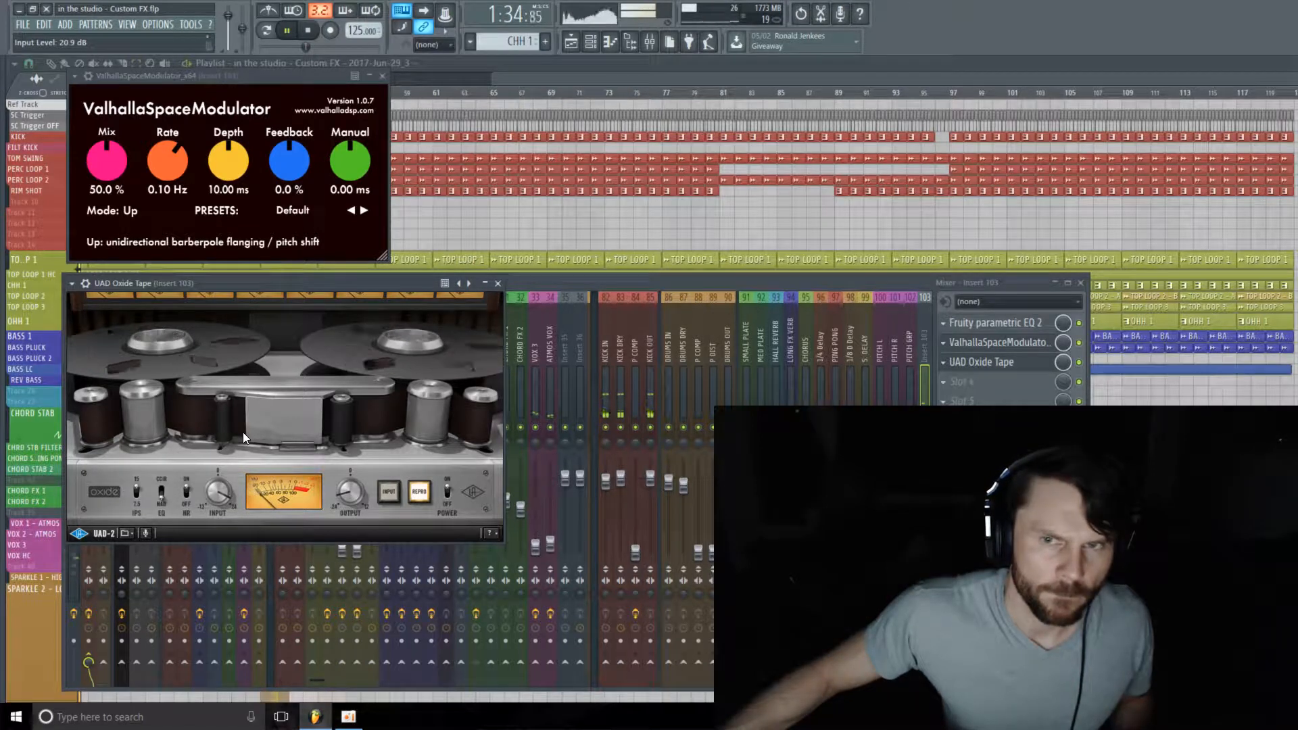
drag(419, 281, 209, 303)
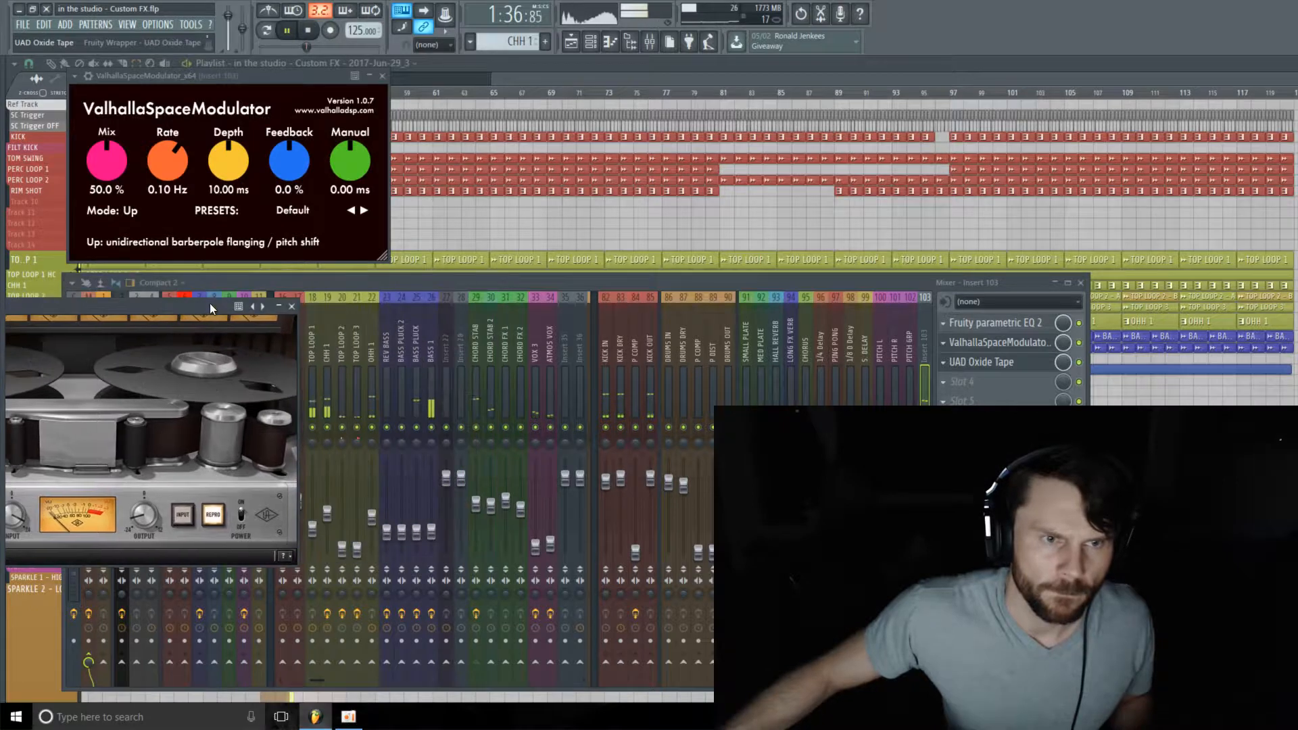
- Check the CHORD STAB mixer track, return to UAD Oxide Tape on Insert 103, and set its output level to -14.4 dB
click(471, 342)
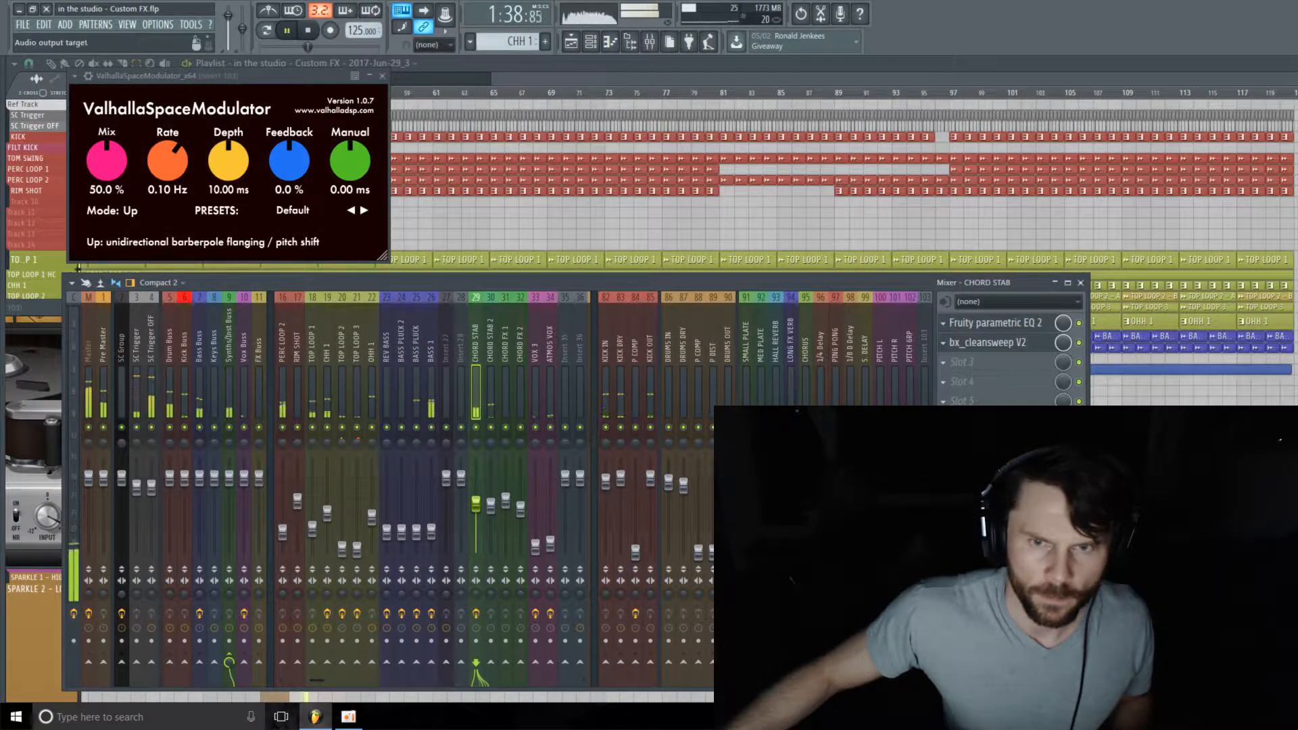
click(927, 335)
click(973, 362)
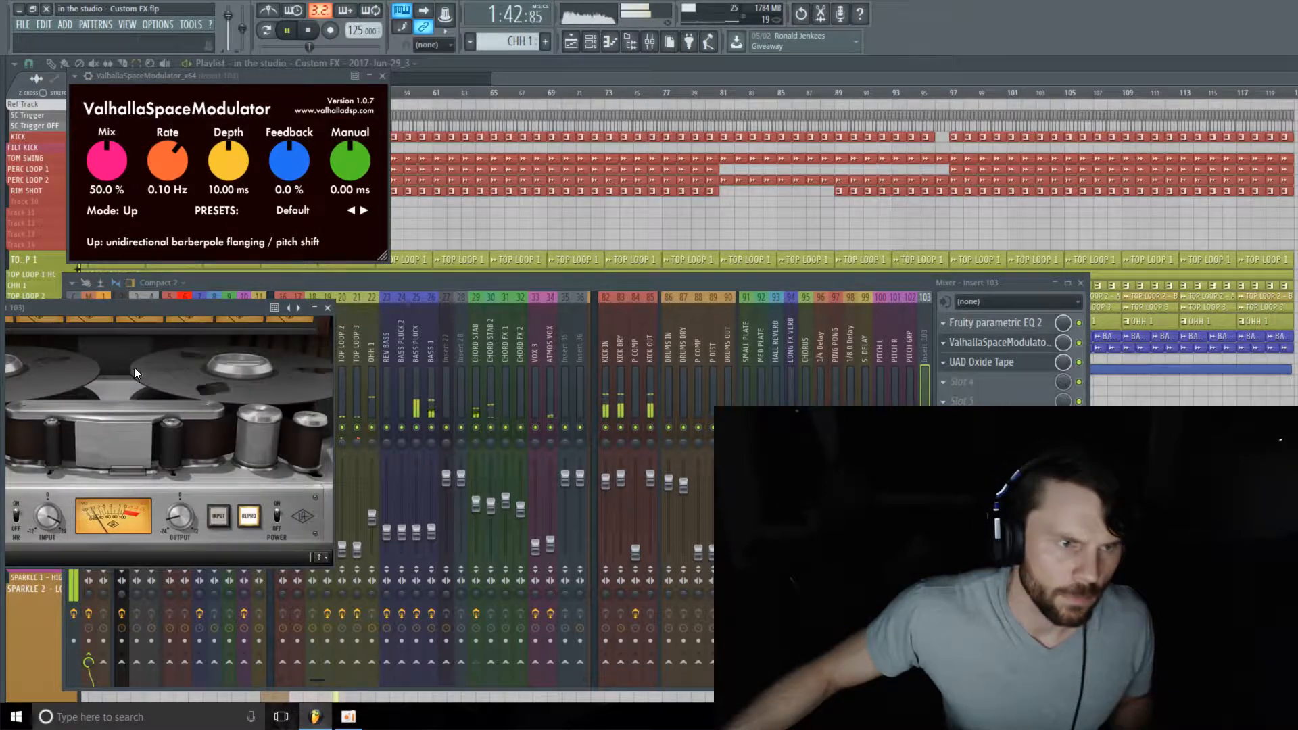
drag(183, 306, 321, 290)
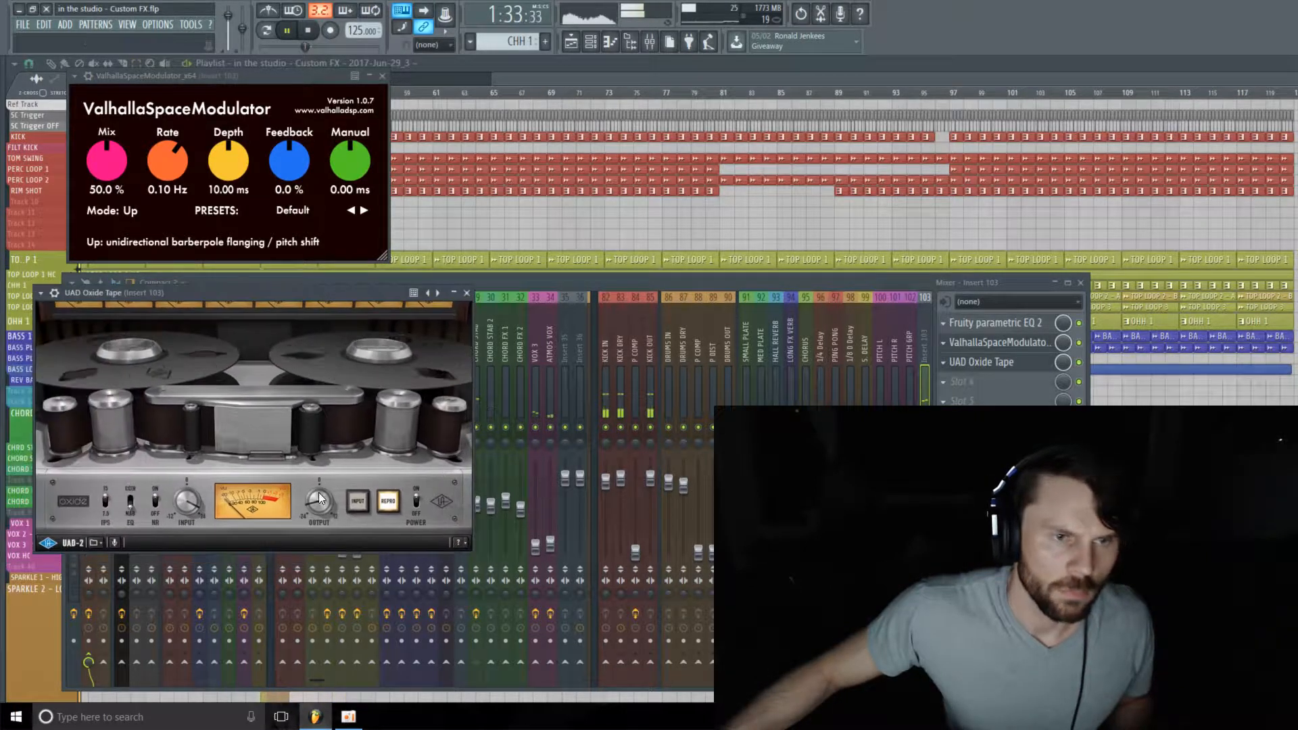
drag(322, 504, 325, 500)
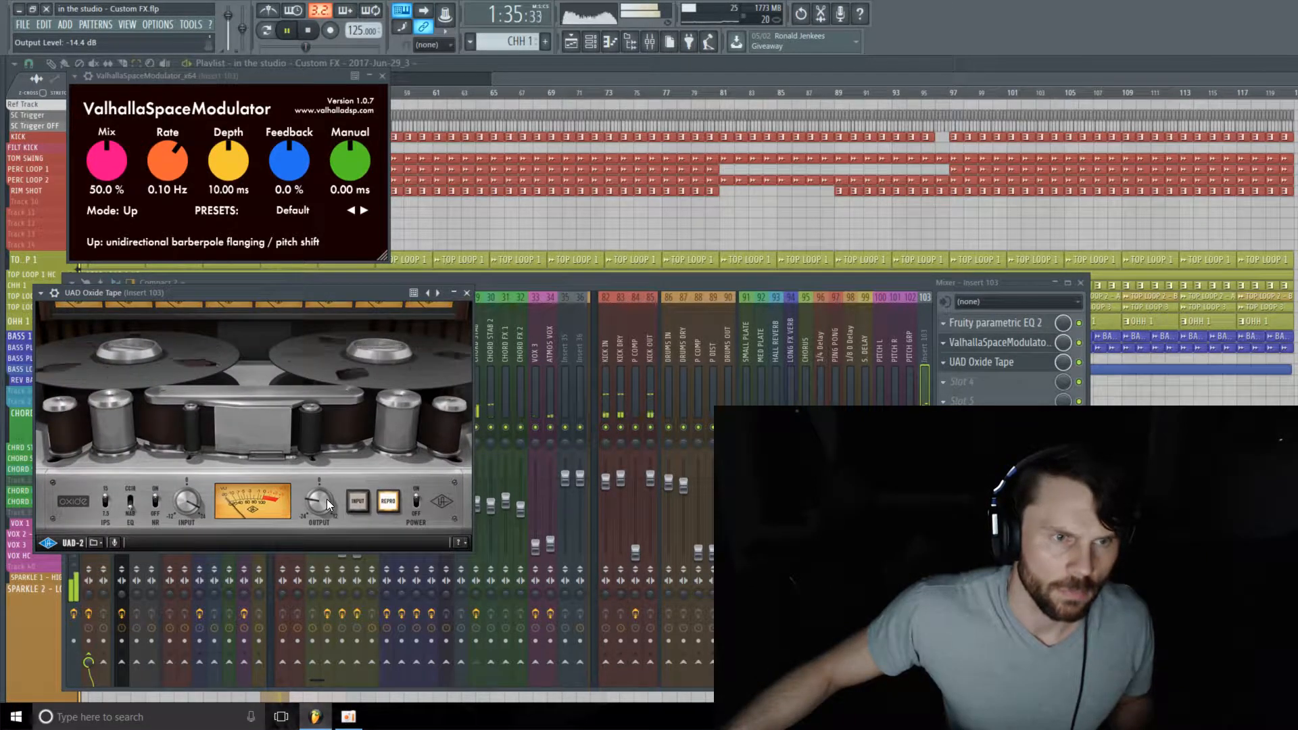
key(space)
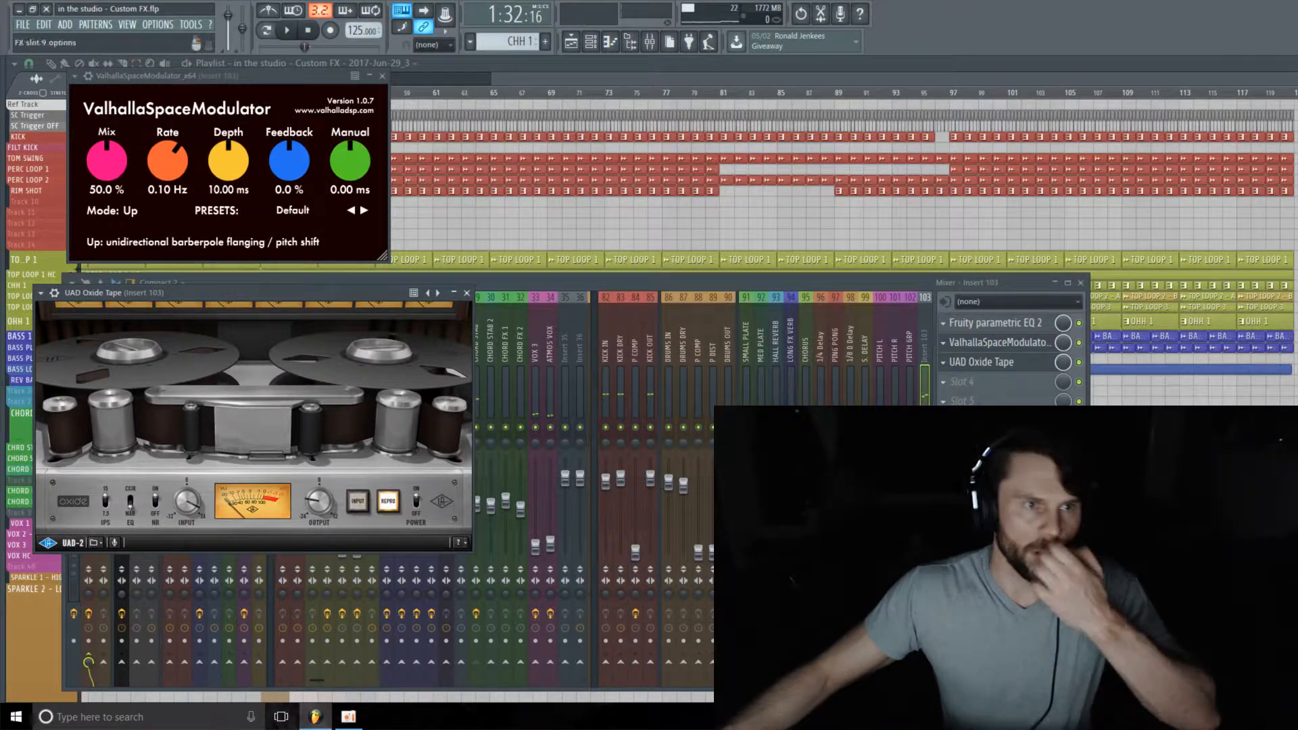
- Load Edison into slot 10 of Insert 103, arm it to record on input, and rearrange the mixer and ValhallaSpaceModulator windows
click(942, 499)
click(1142, 439)
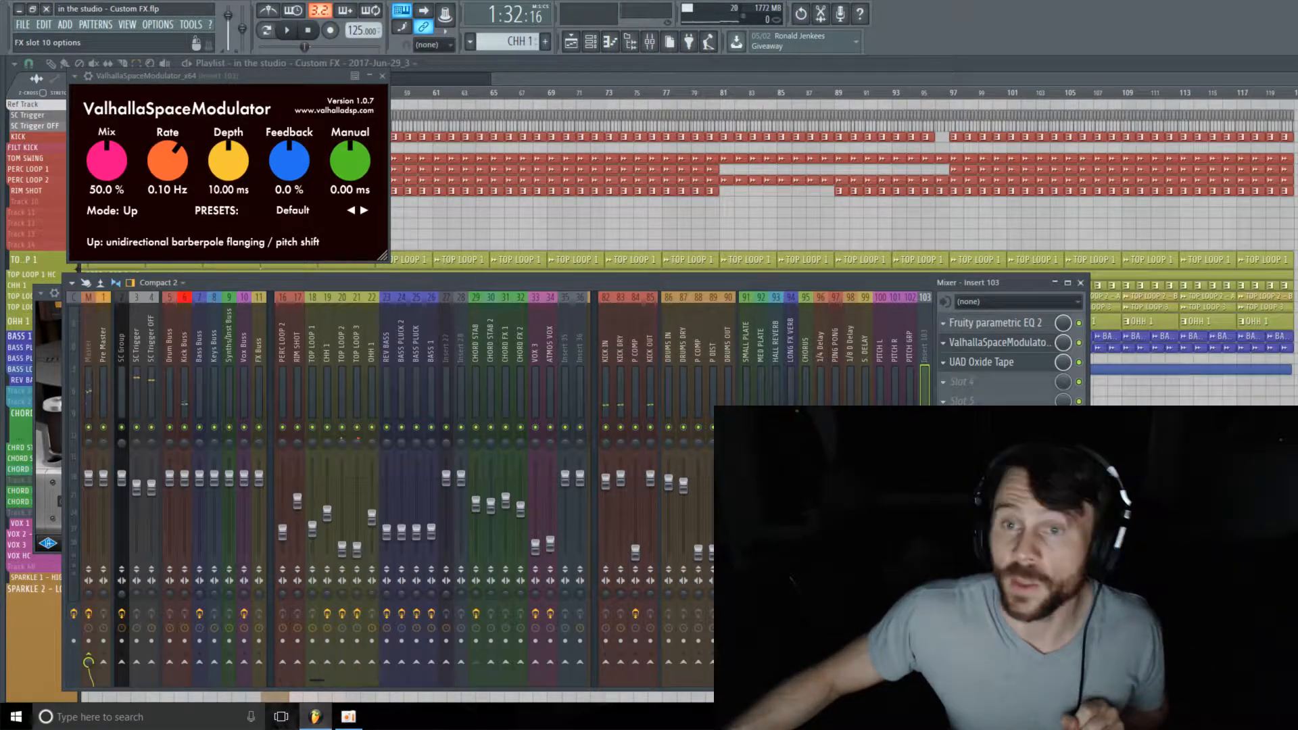
mouse_move(1014, 515)
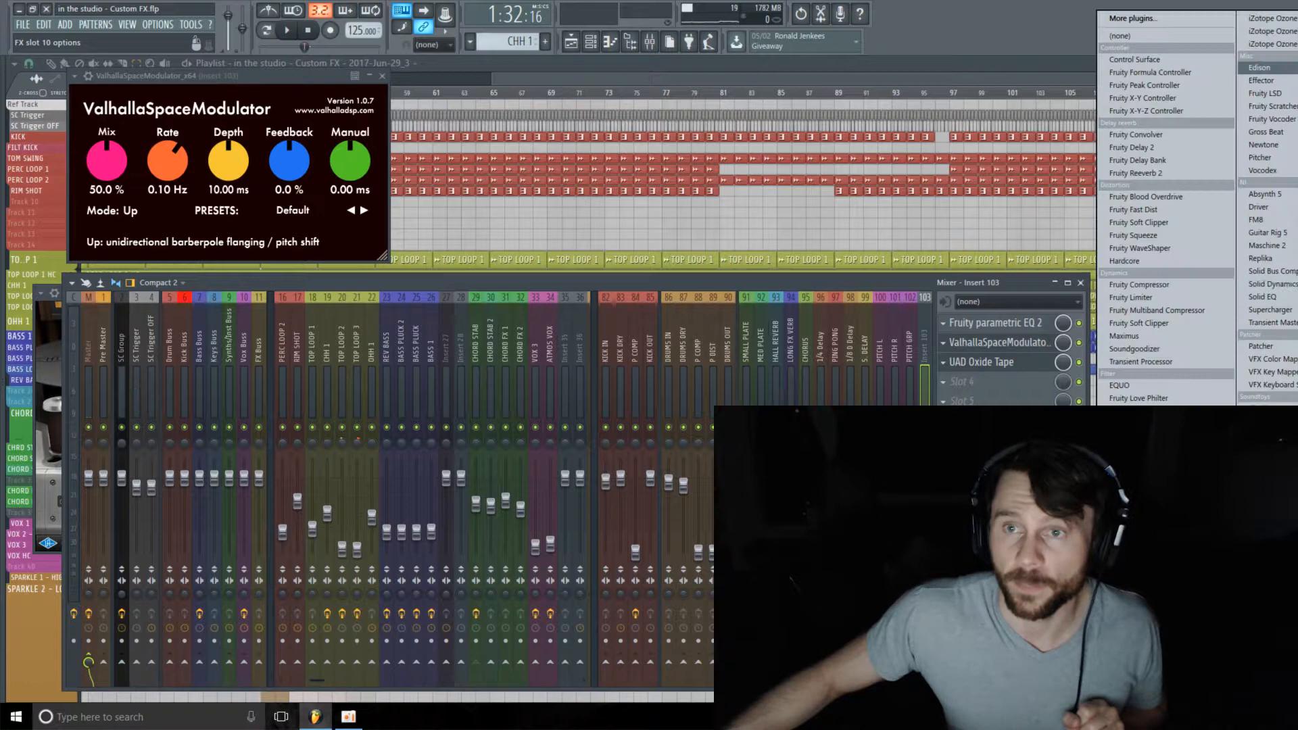
click(1262, 69)
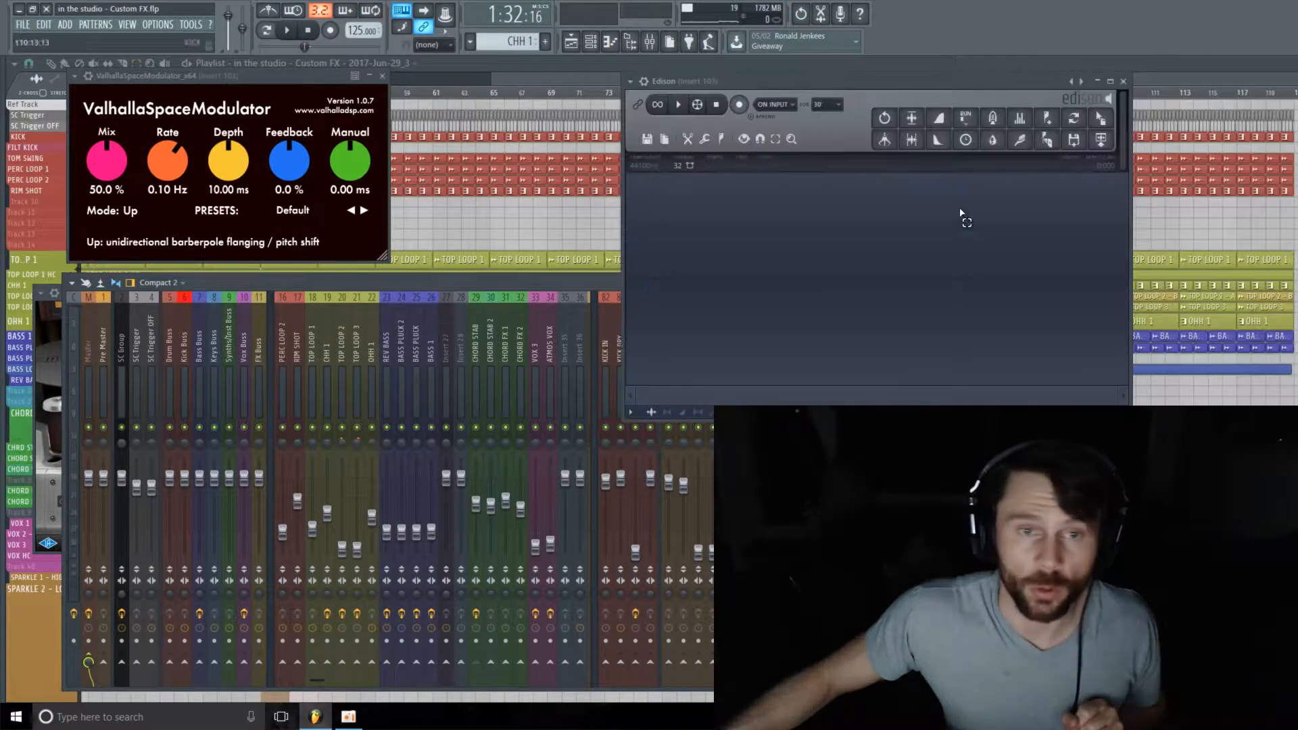
click(739, 105)
click(551, 290)
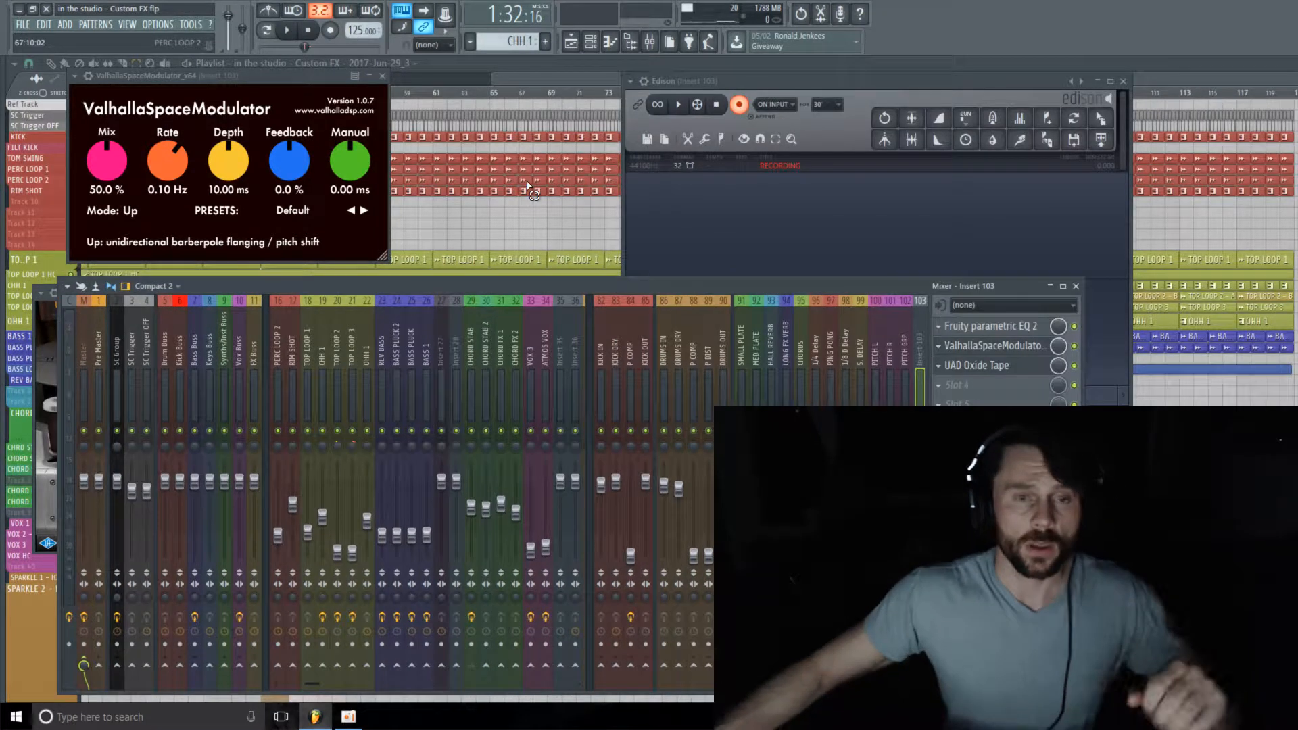
drag(288, 75, 319, 104)
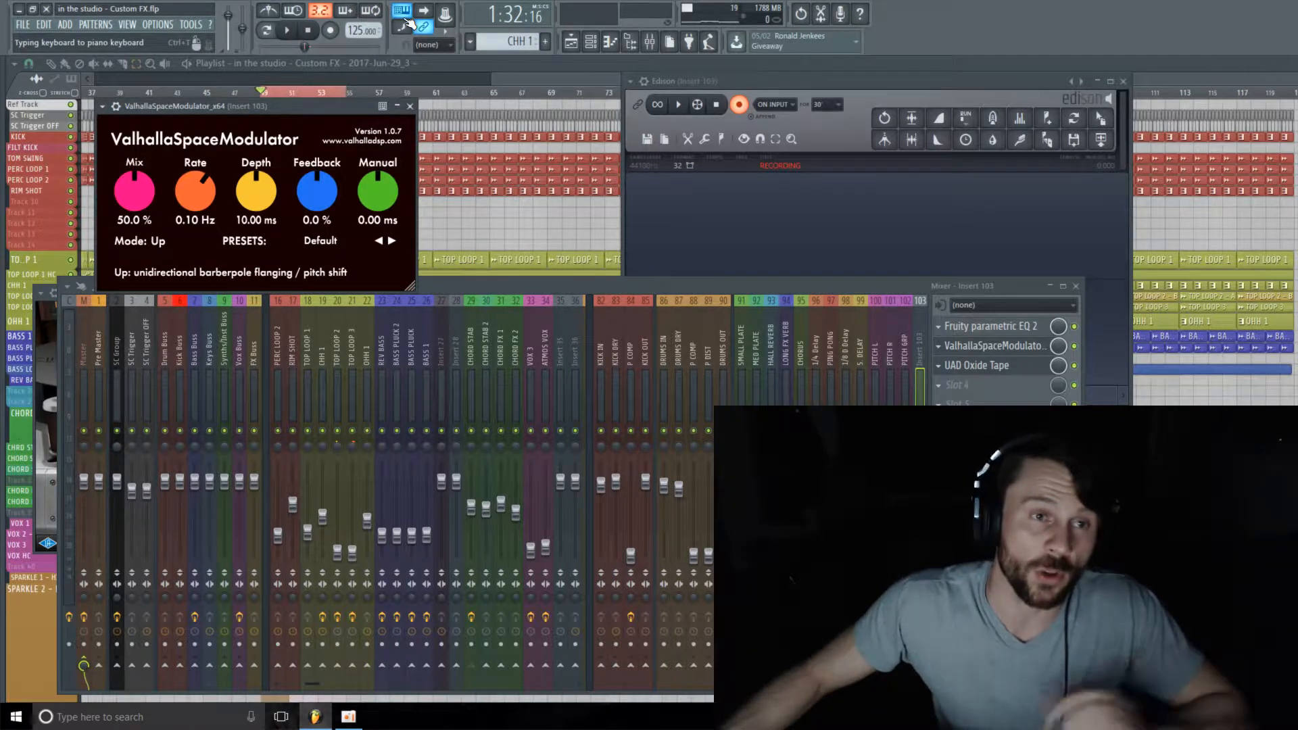
- Link ValhallaSpaceModulator's Mix, Rate, Depth and Feedback to hardware controls, setting them to 22.0 %, -3.06 Hz, 0.68 ms and -44.9 %
click(446, 19)
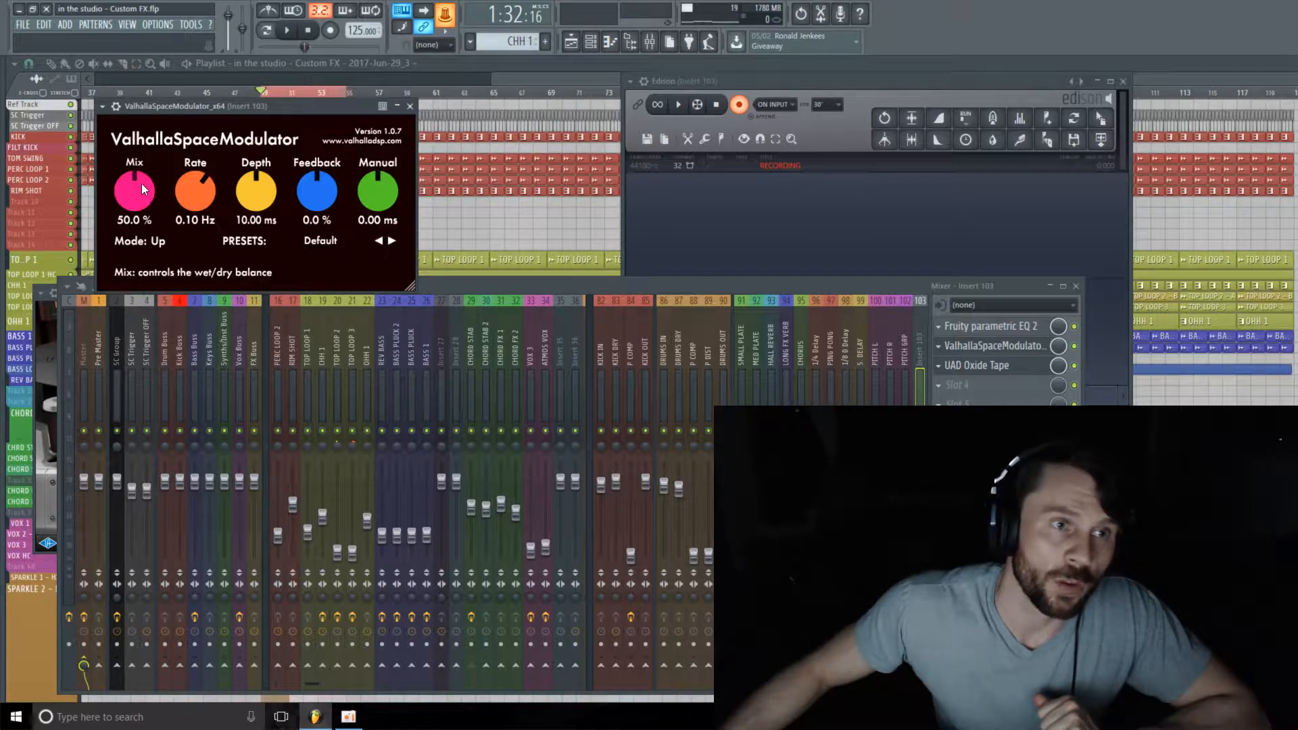
drag(141, 184, 146, 185)
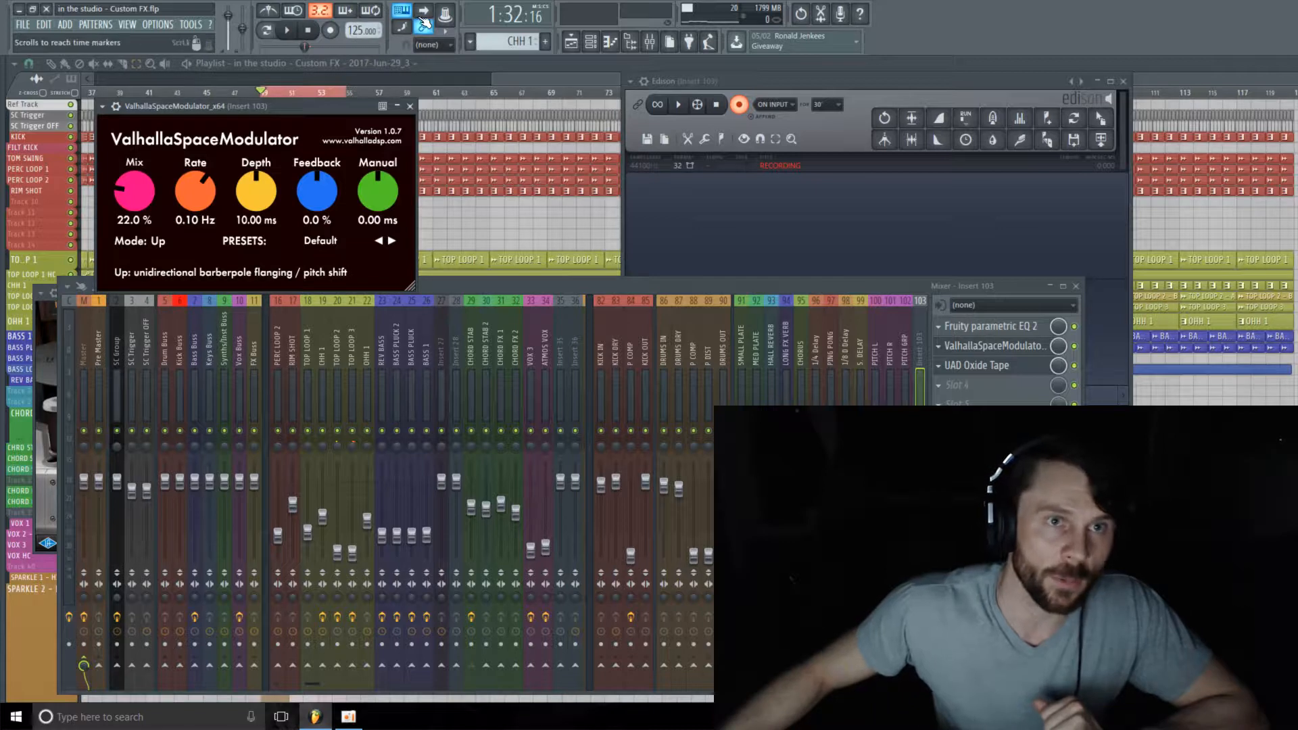
click(445, 15)
drag(205, 187, 212, 186)
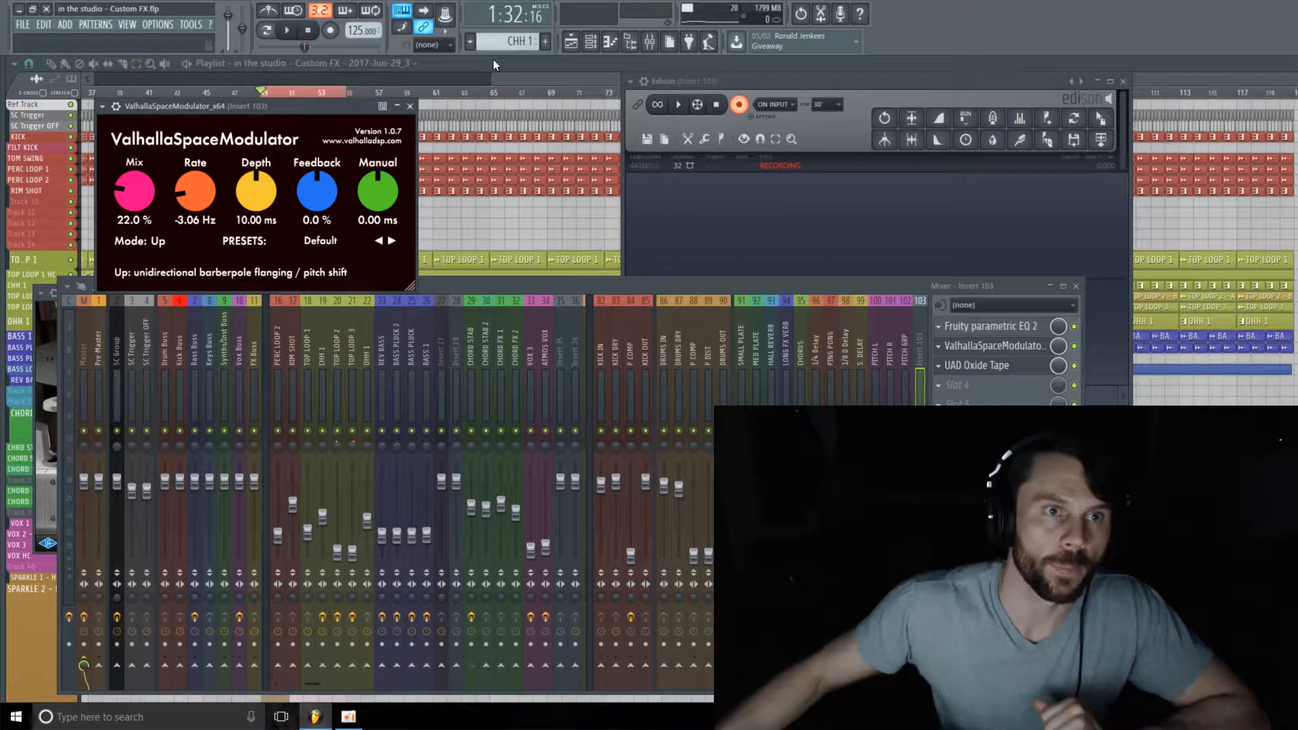
key(ctrl+j)
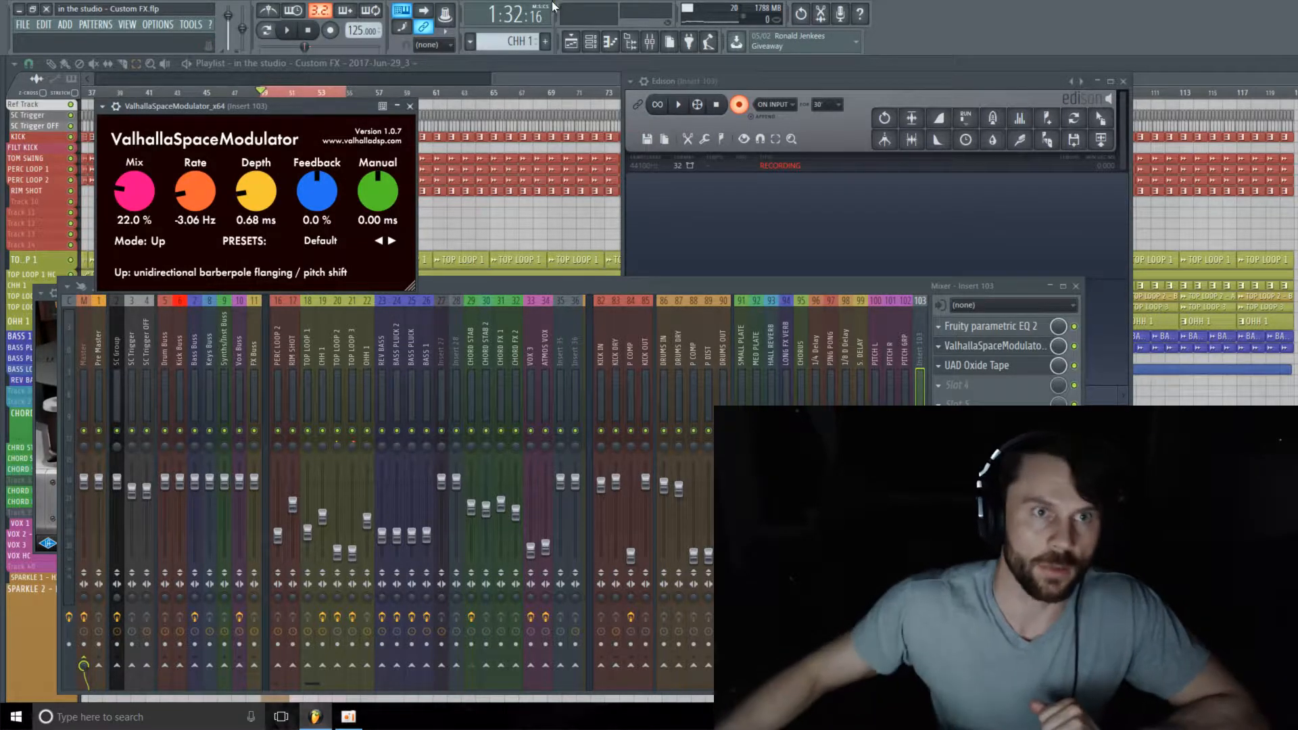
key(ctrl+j)
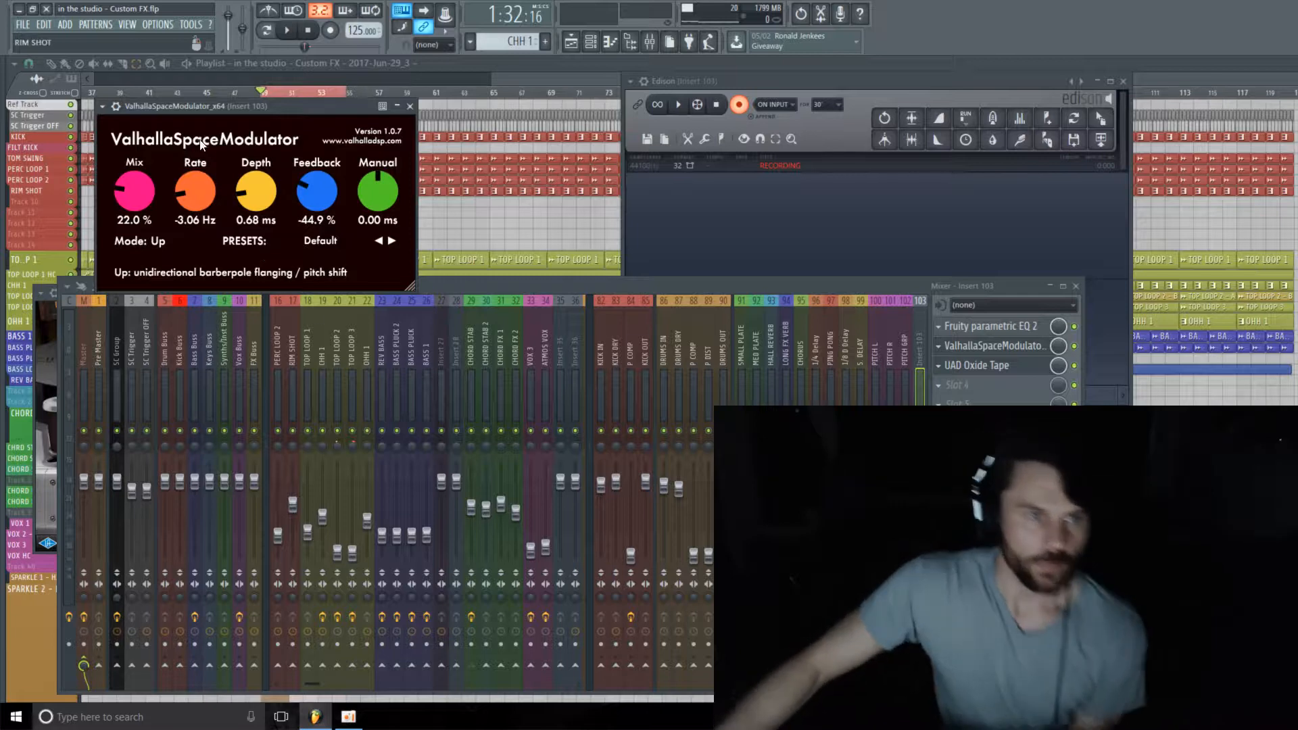
- Load the Lush Verb A preset from the Combos category in ValhallaSpaceModulator and start playback to record it into Edison
click(338, 249)
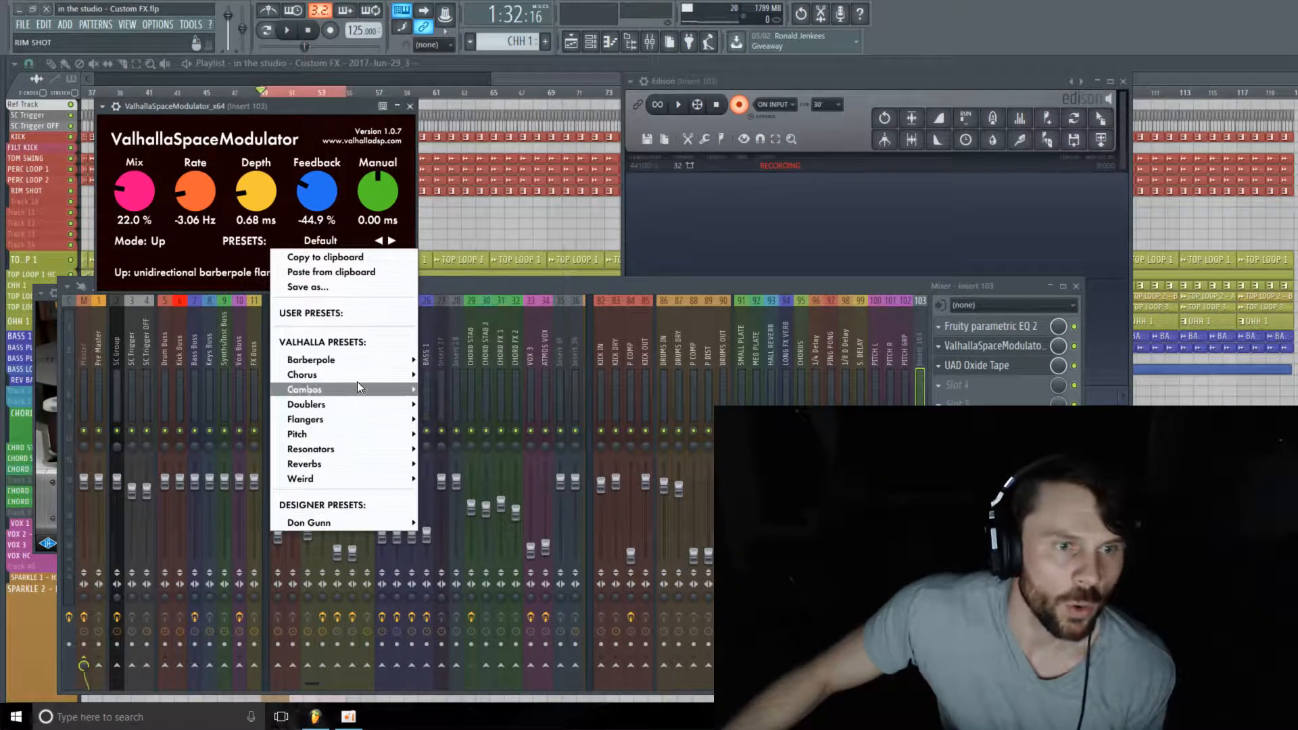
mouse_move(350, 391)
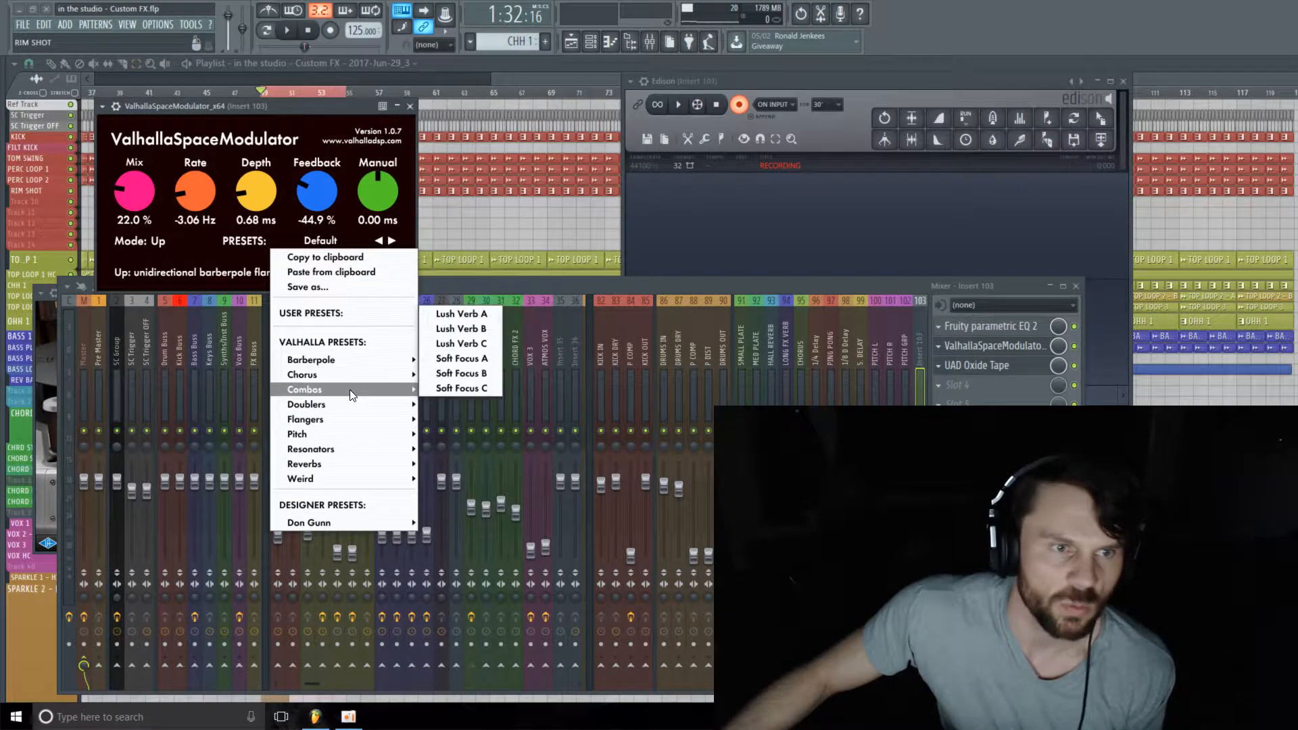
click(476, 313)
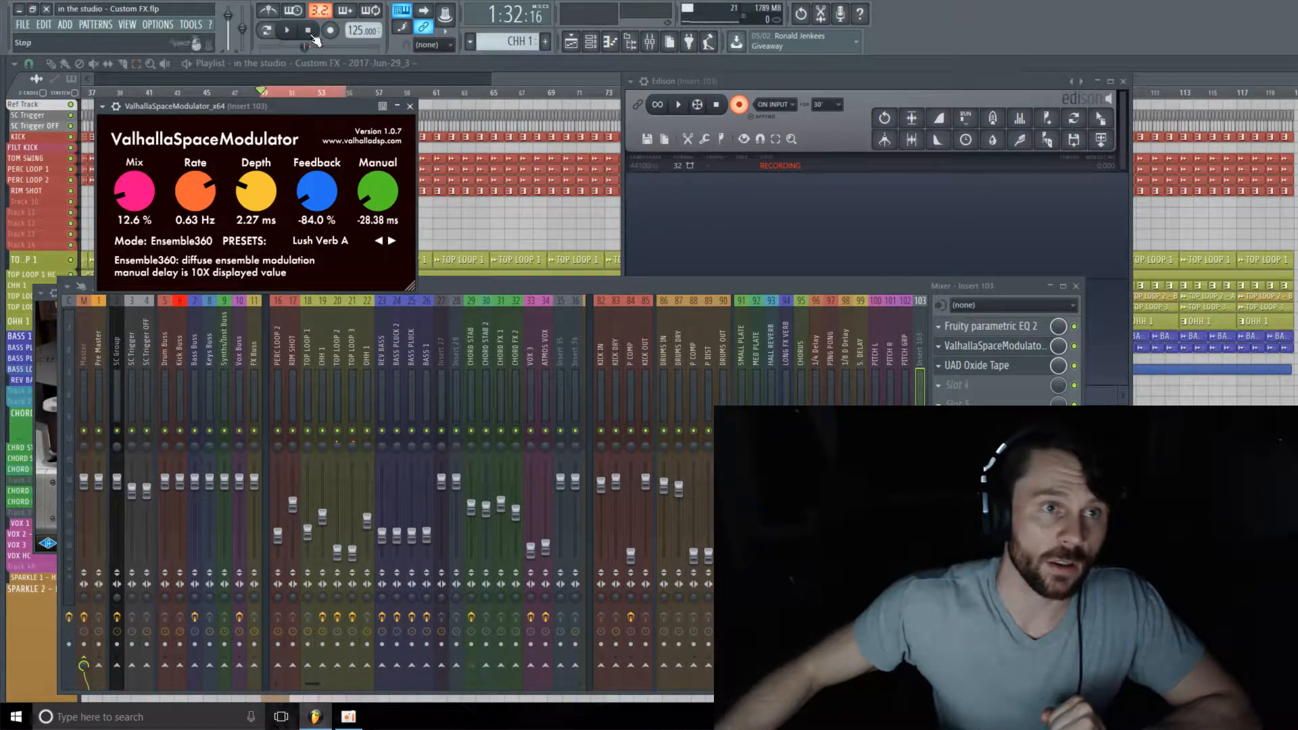
click(287, 31)
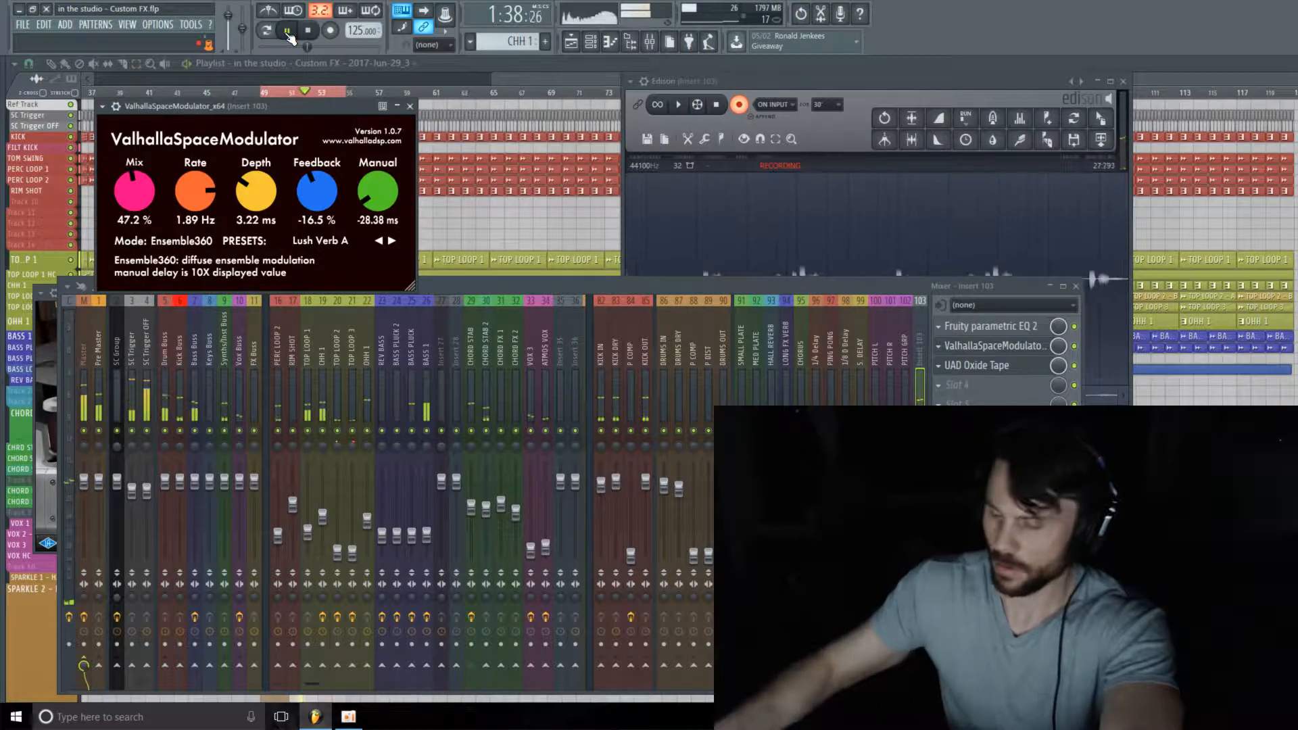
- Switch ValhallaSpaceModulator to Lush Verb B and the Resonators preset An Index Of Metals while recording, and stop playback
click(390, 241)
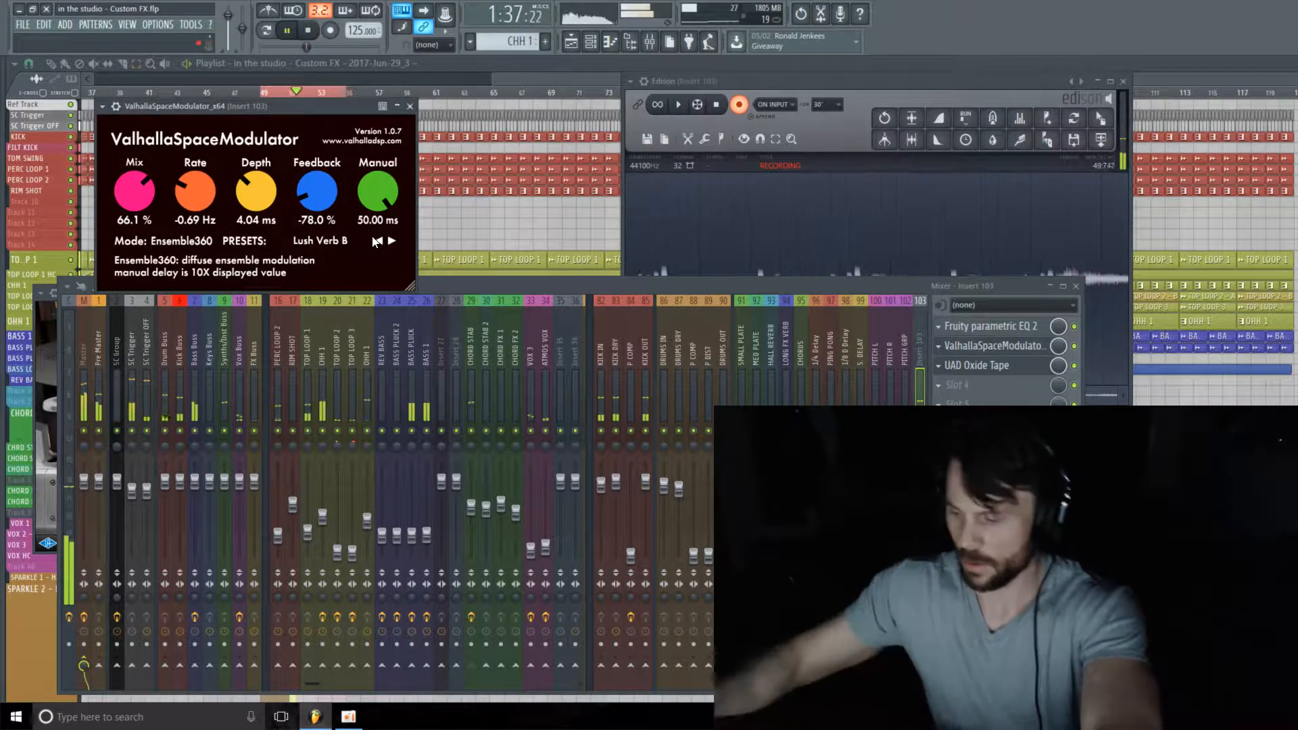
click(319, 241)
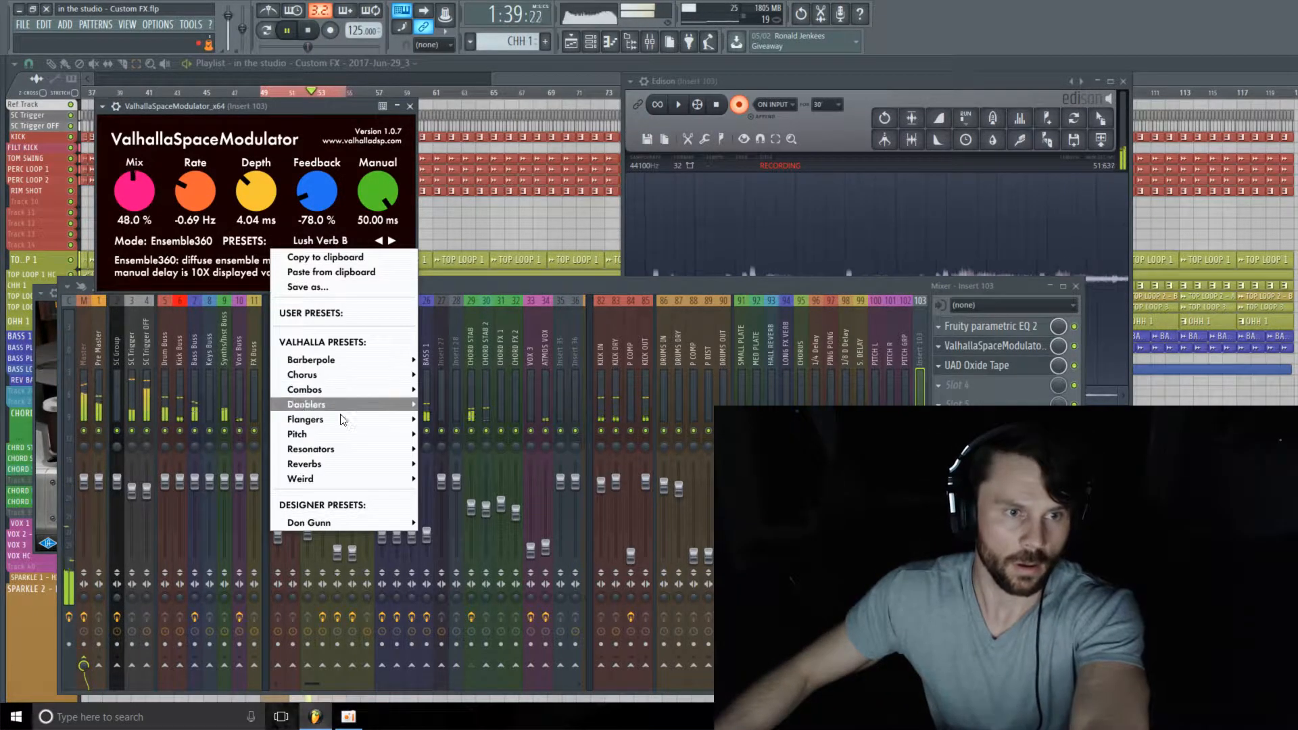
mouse_move(334, 441)
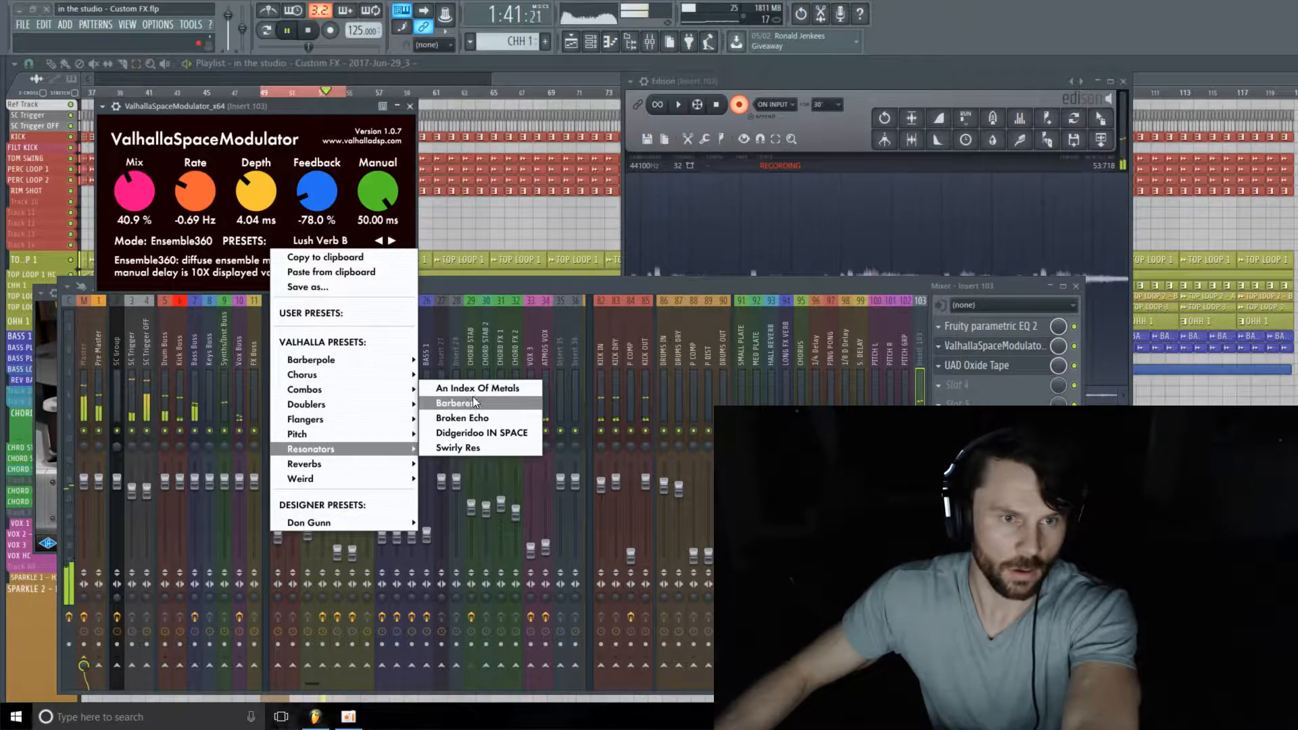
click(483, 389)
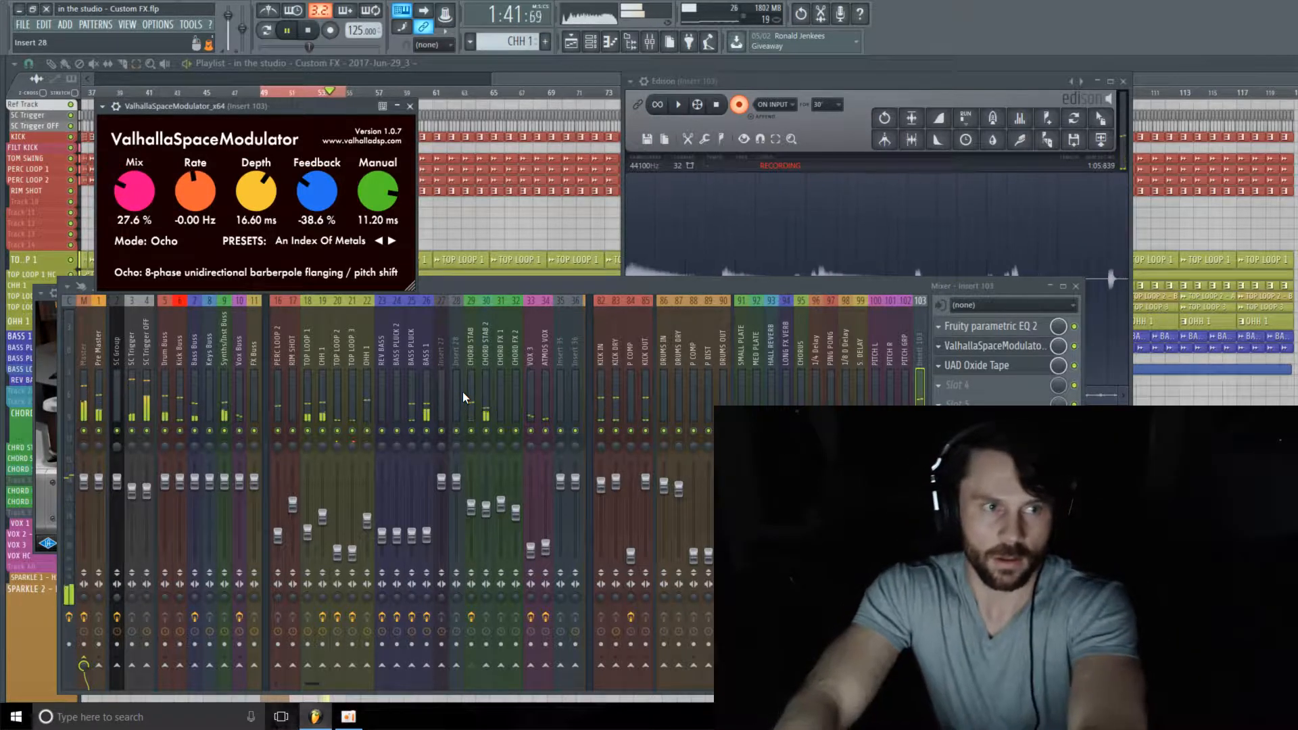
key(space)
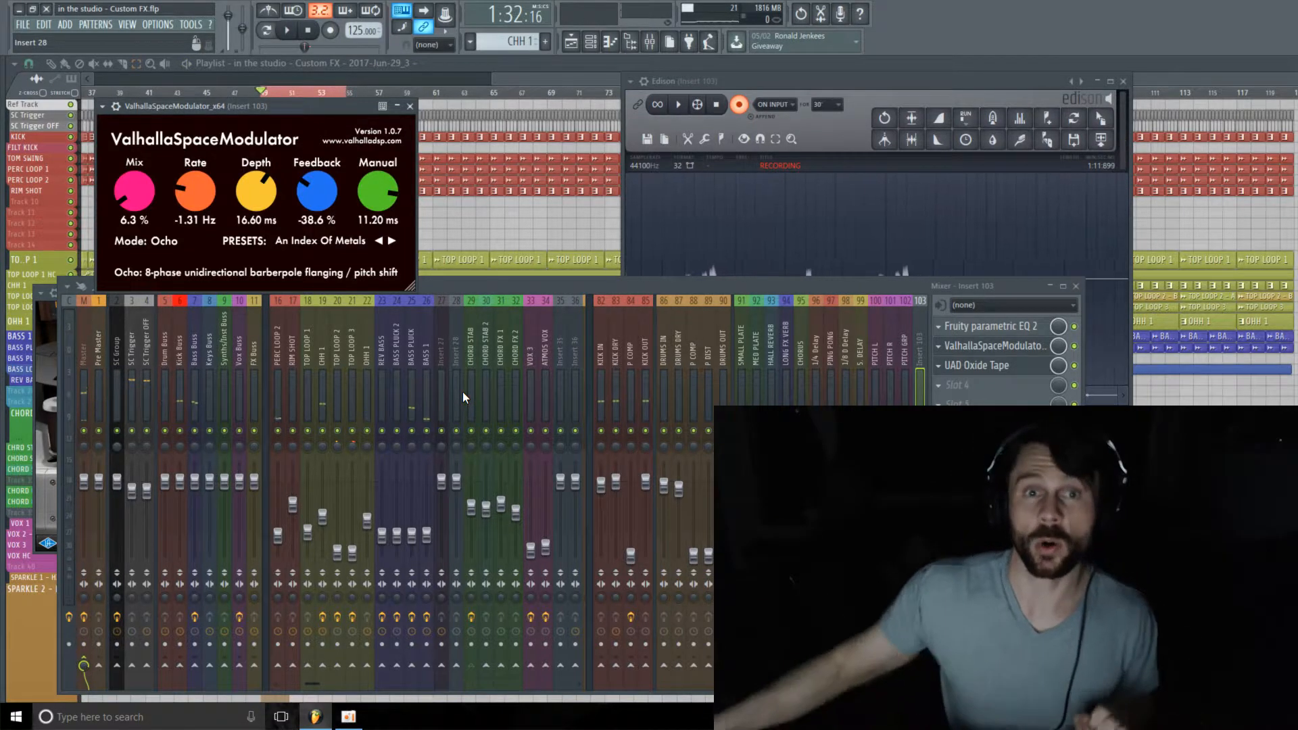
- Stop the Edison recording and place the recorded audio in the playlist on the SPARKLE 2 - LOW track at bar 76
click(863, 91)
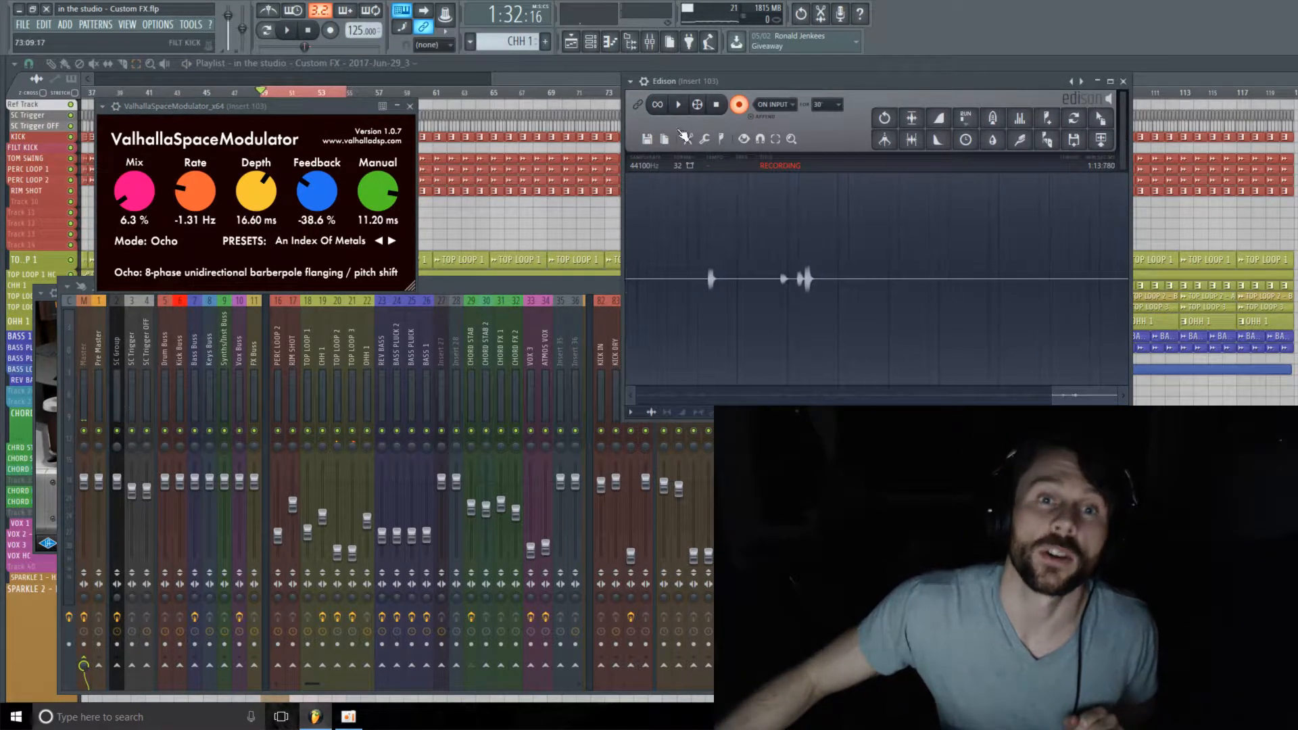
click(716, 105)
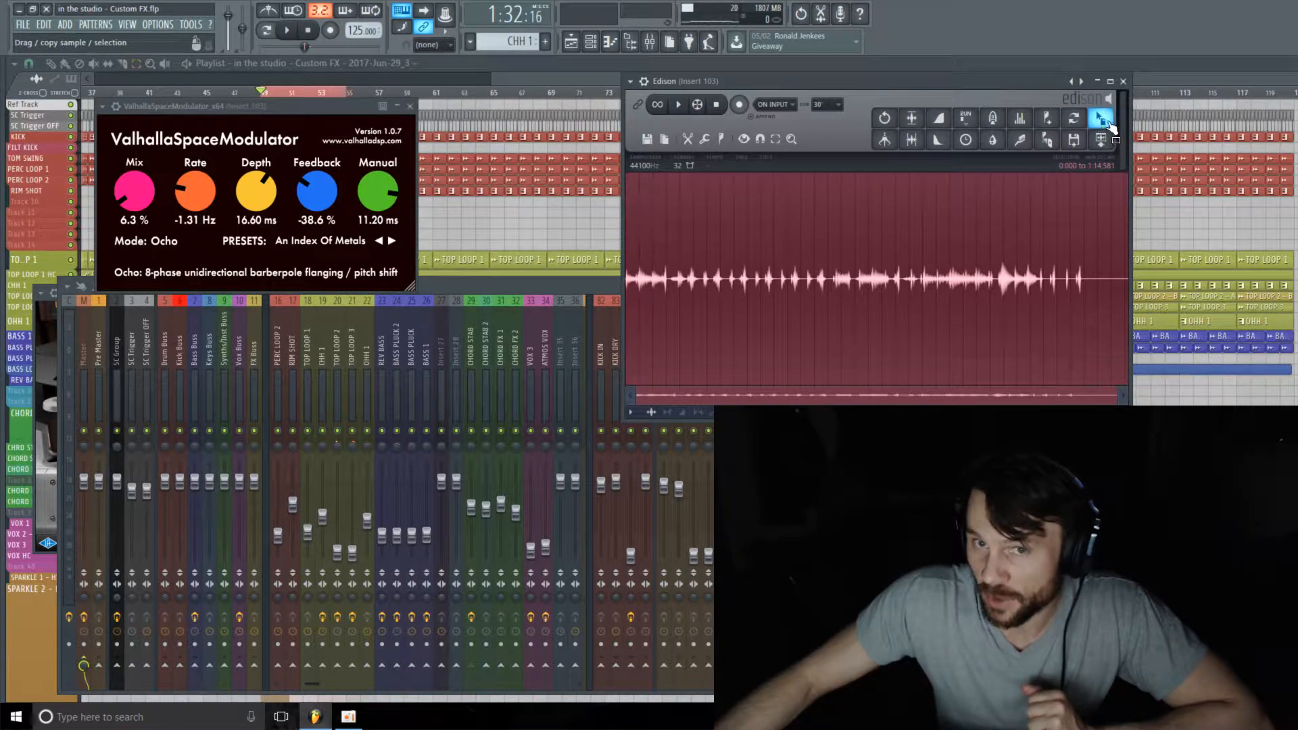
drag(1109, 126, 1082, 169)
drag(83, 665, 270, 649)
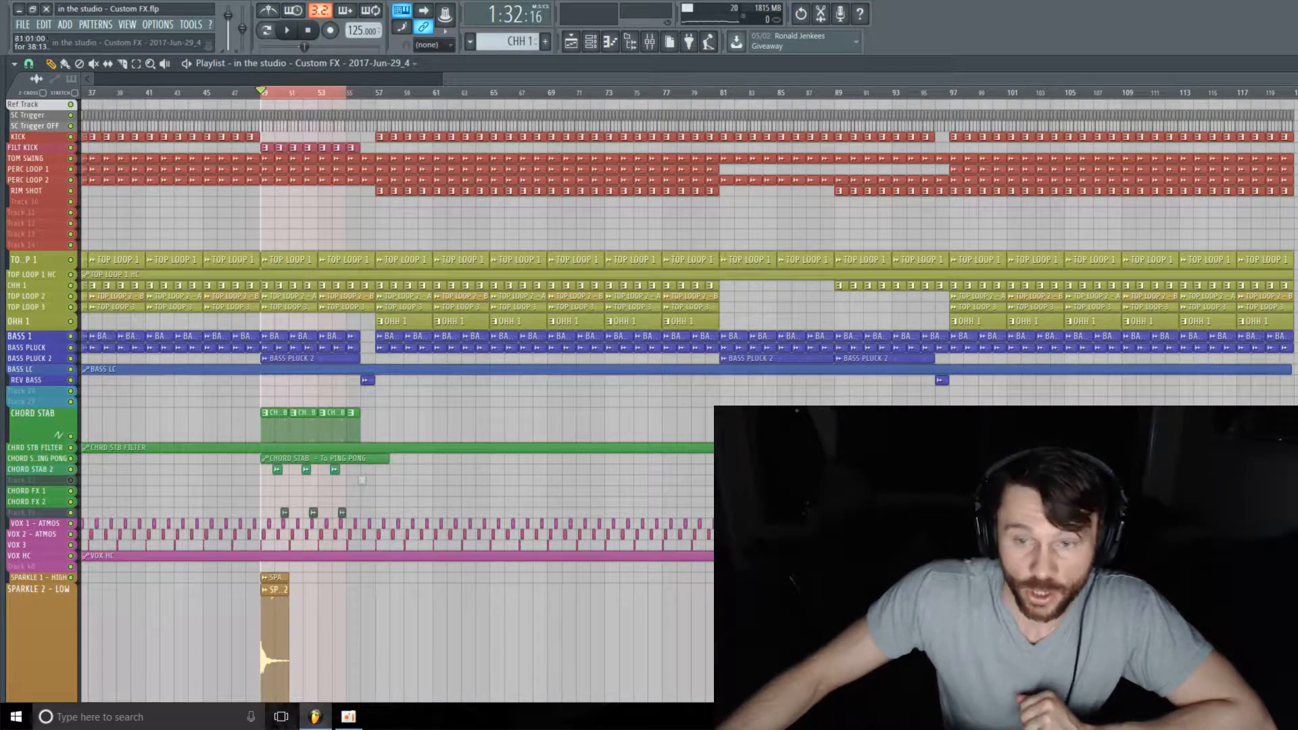
drag(811, 636, 740, 635)
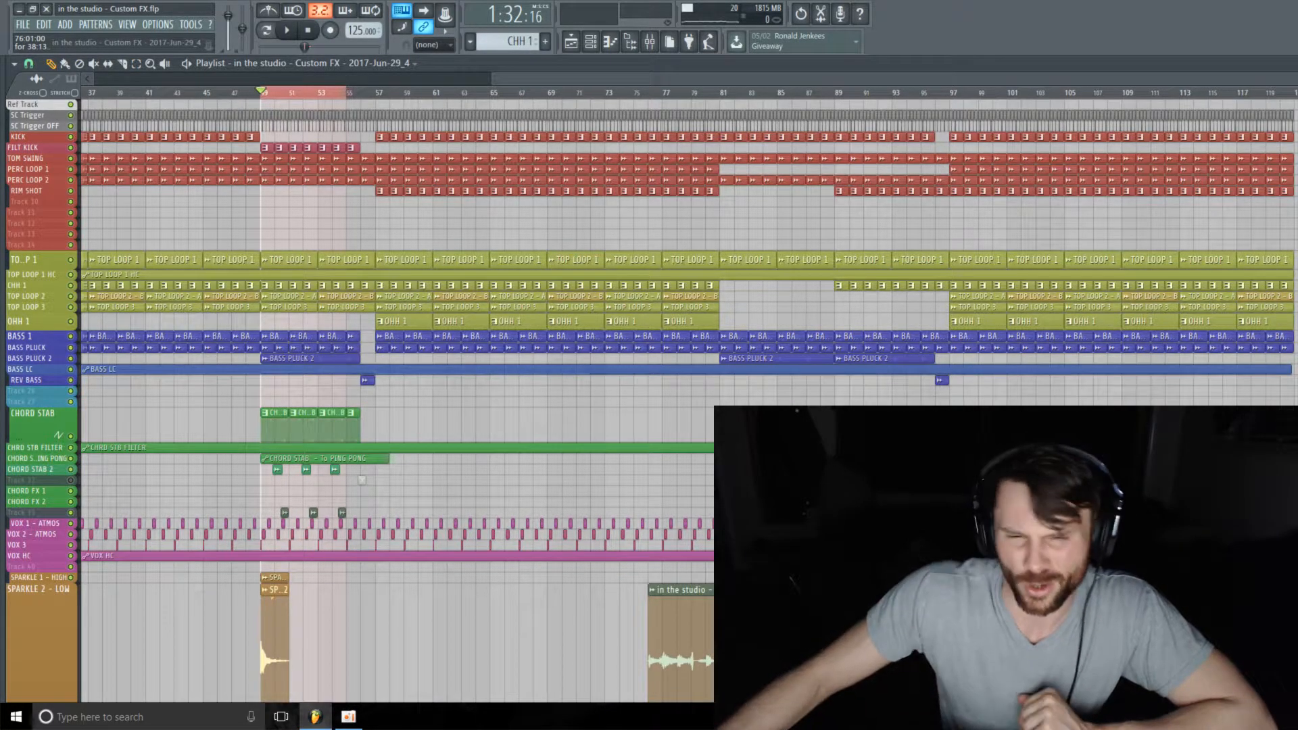
scroll(740, 636, down, 5)
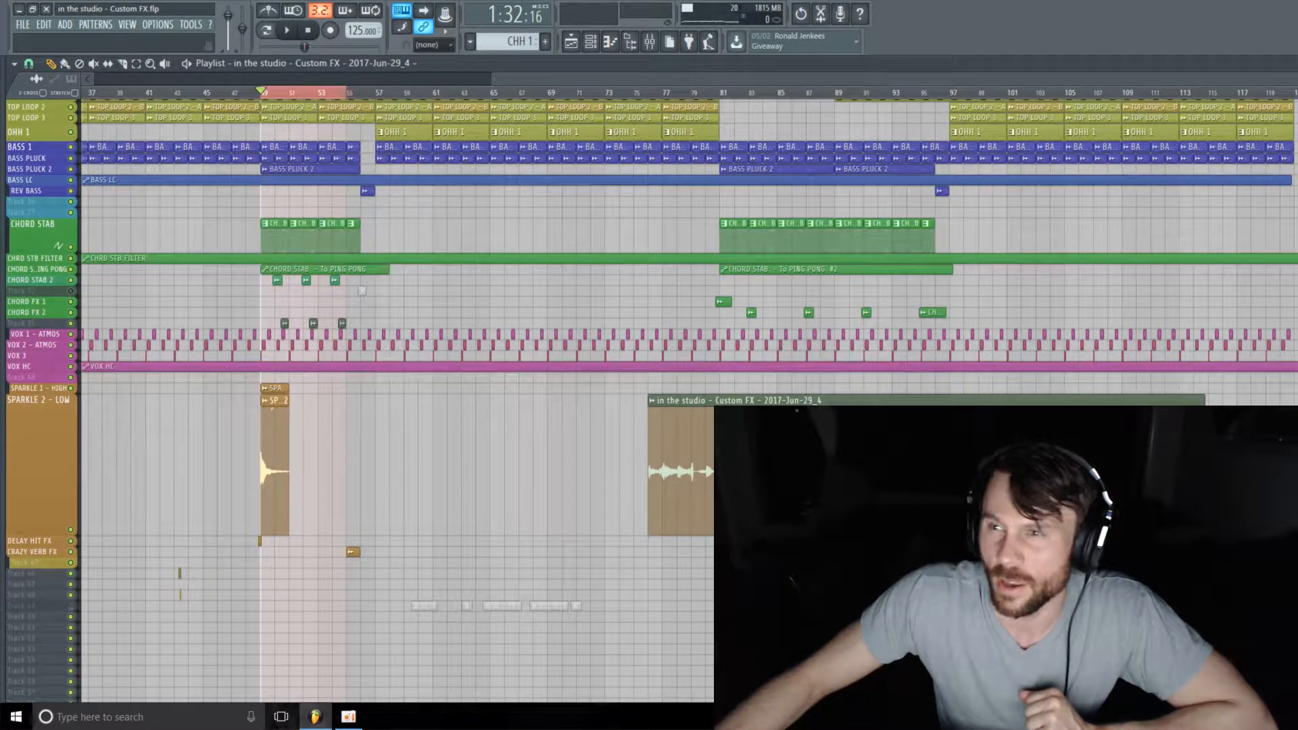
drag(744, 79, 732, 79)
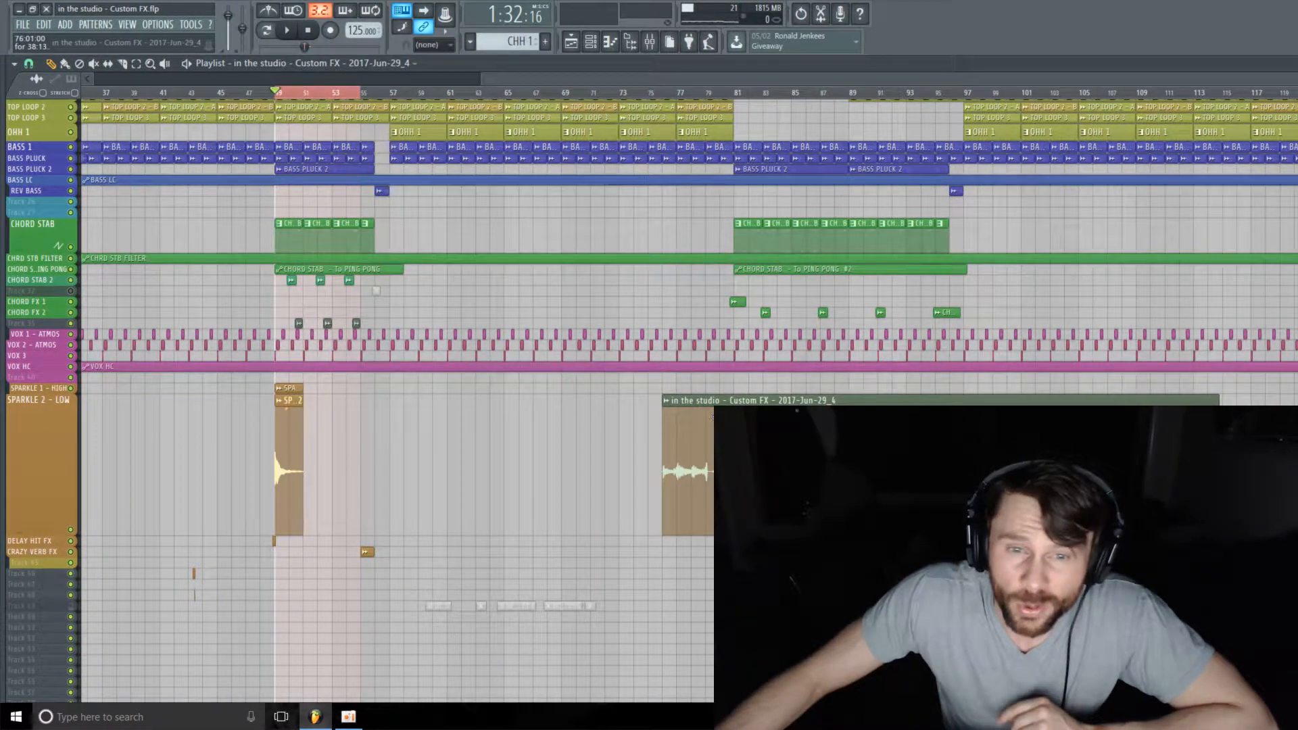